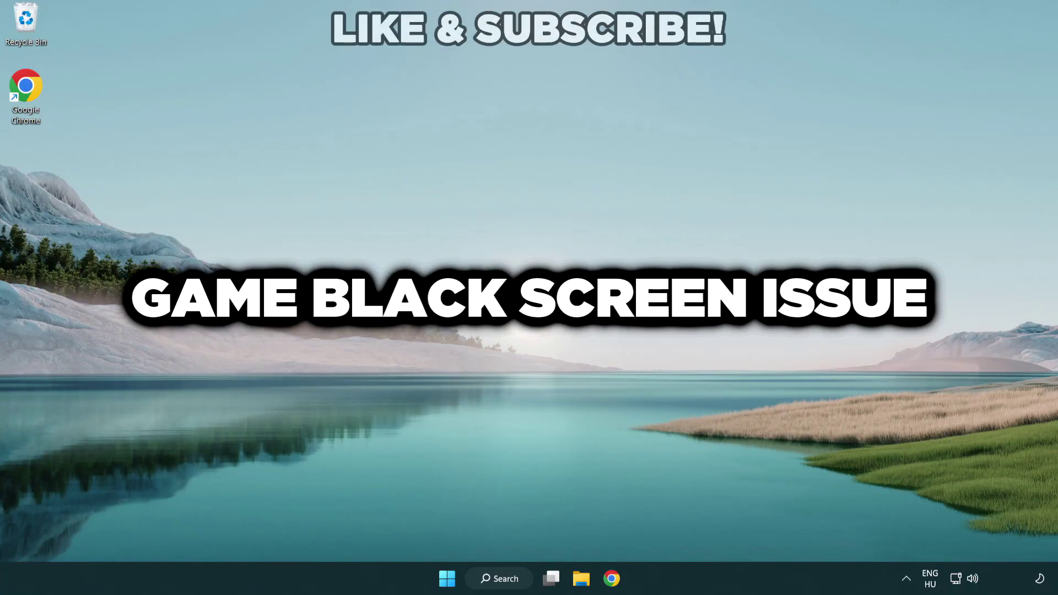
Search Windows for 'device manager' and open Device Manager from the results
click(507, 581)
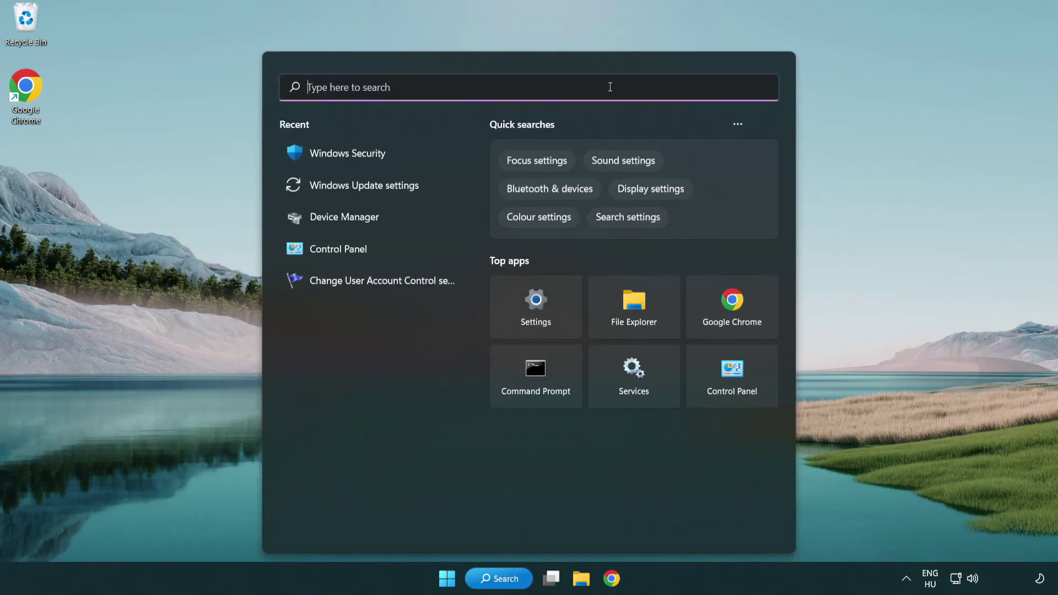
text(device m)
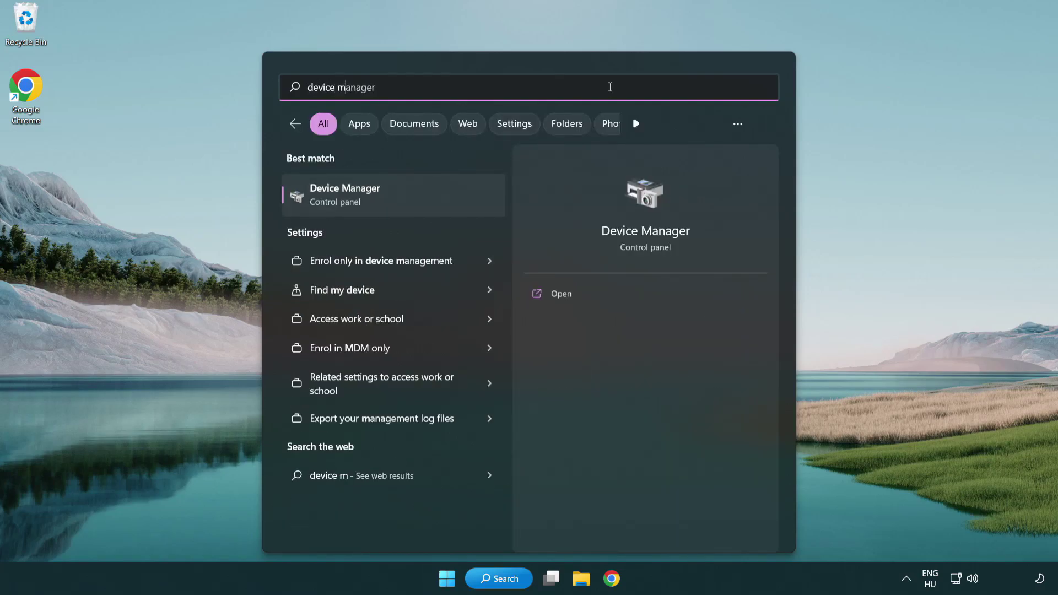
text(anager)
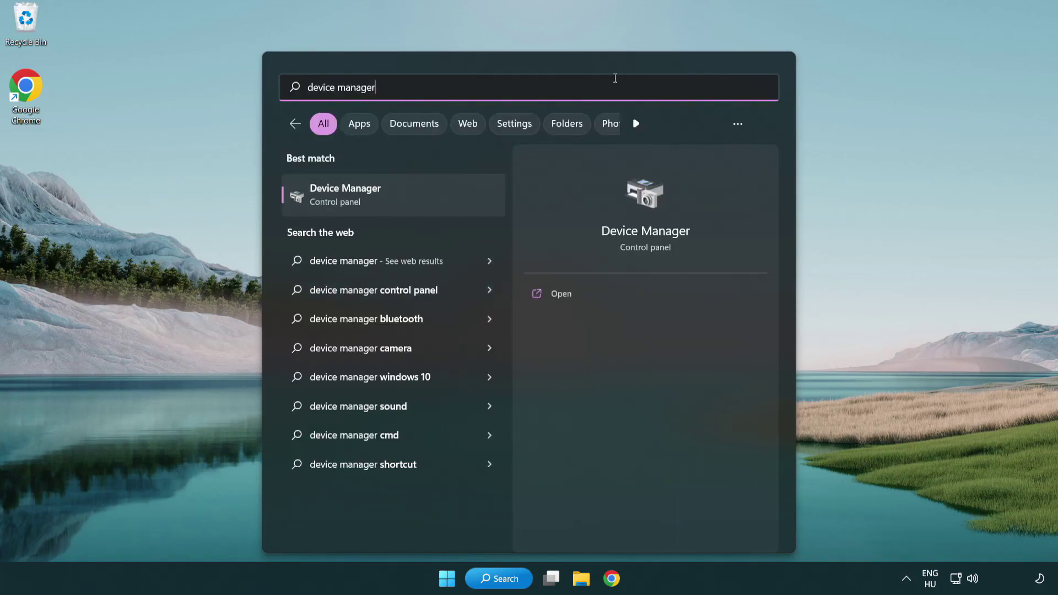
click(424, 201)
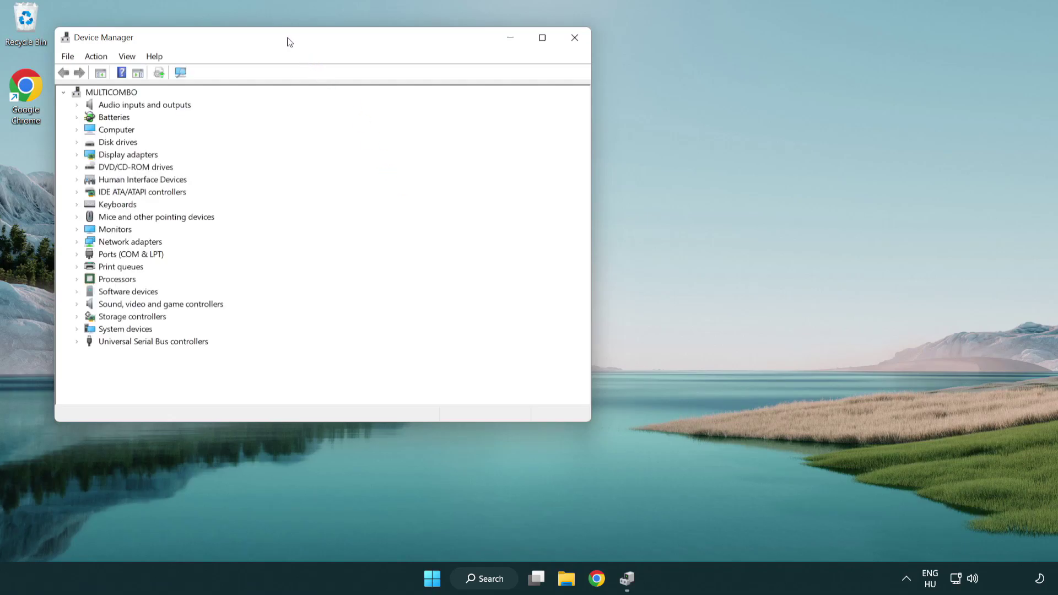
Start the Update driver wizard for the VMware SVGA 3D adapter under Display adapters
drag(288, 40, 466, 106)
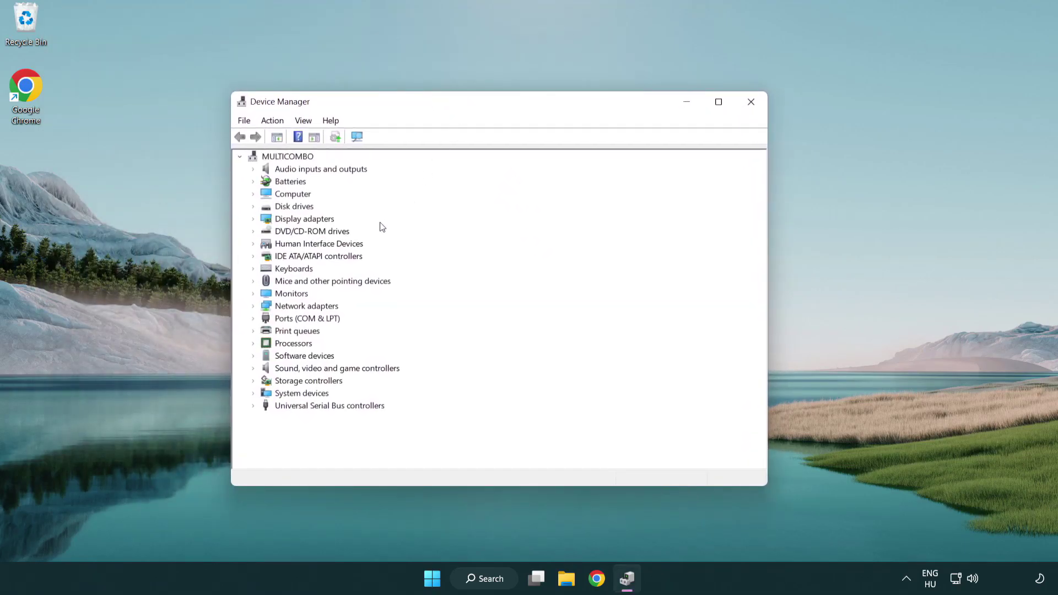
click(290, 223)
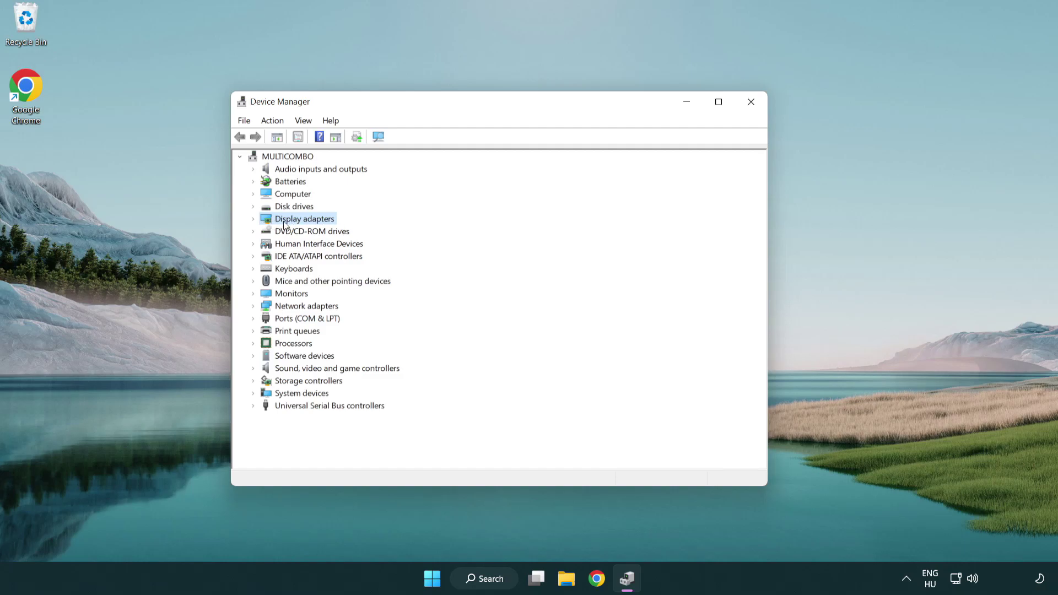
click(253, 220)
click(296, 234)
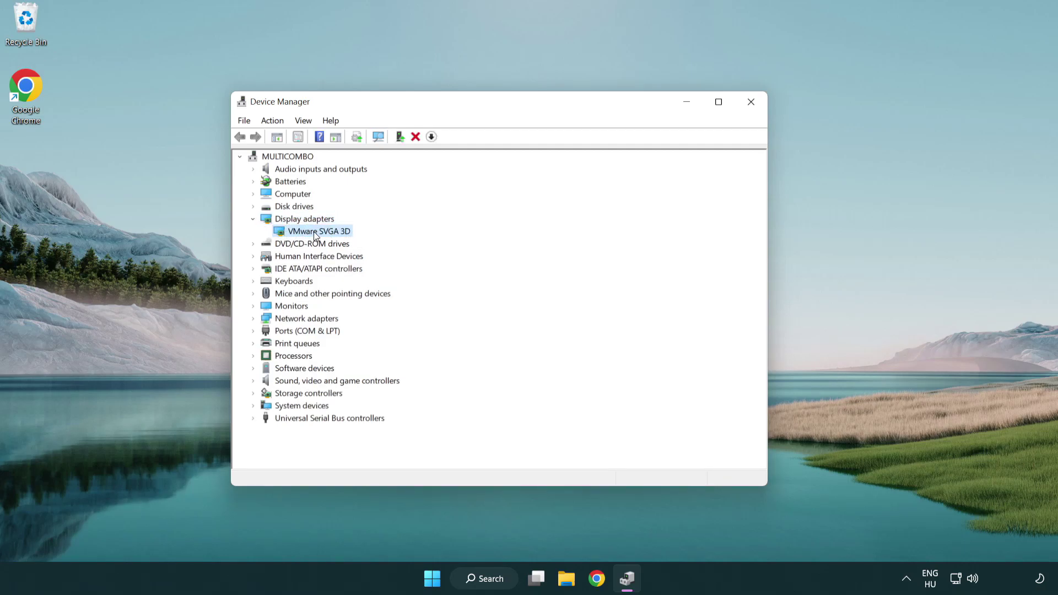
right_click(313, 232)
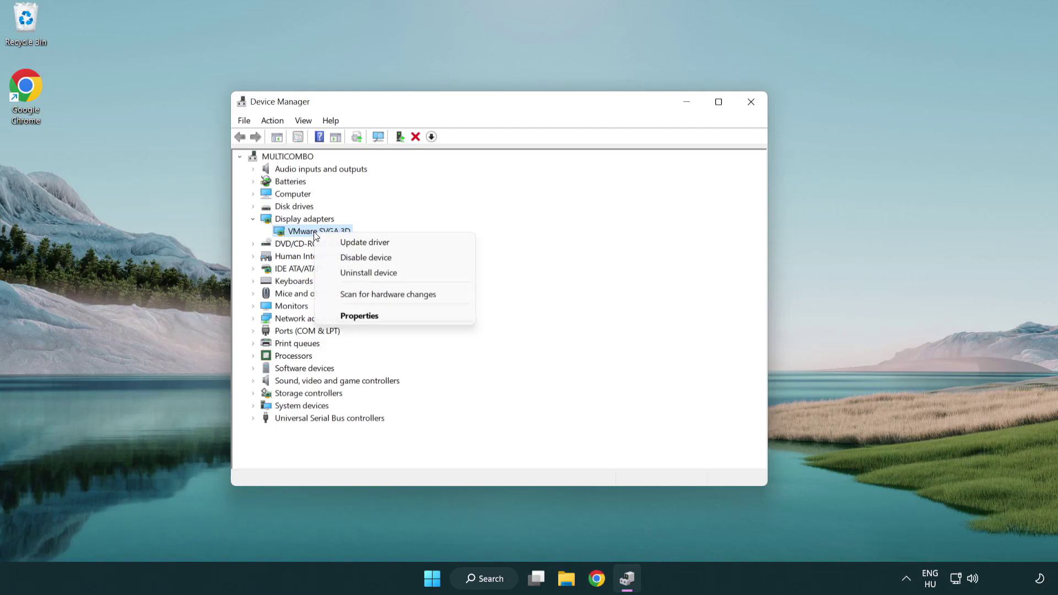
click(417, 245)
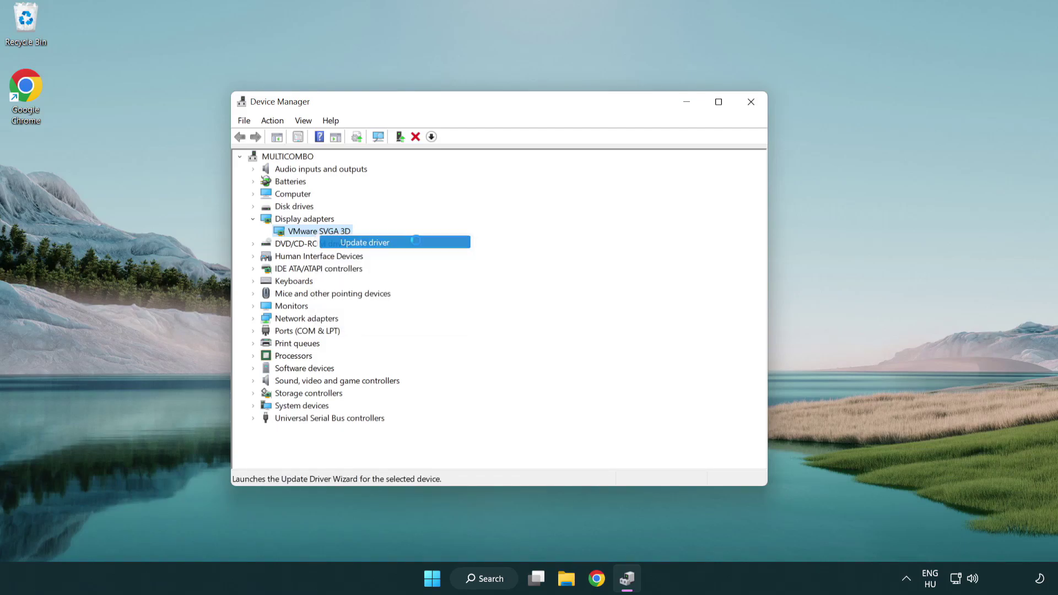
Search automatically for a VMware SVGA 3D driver, then close the wizard once the best driver is reported installed
drag(437, 166, 458, 158)
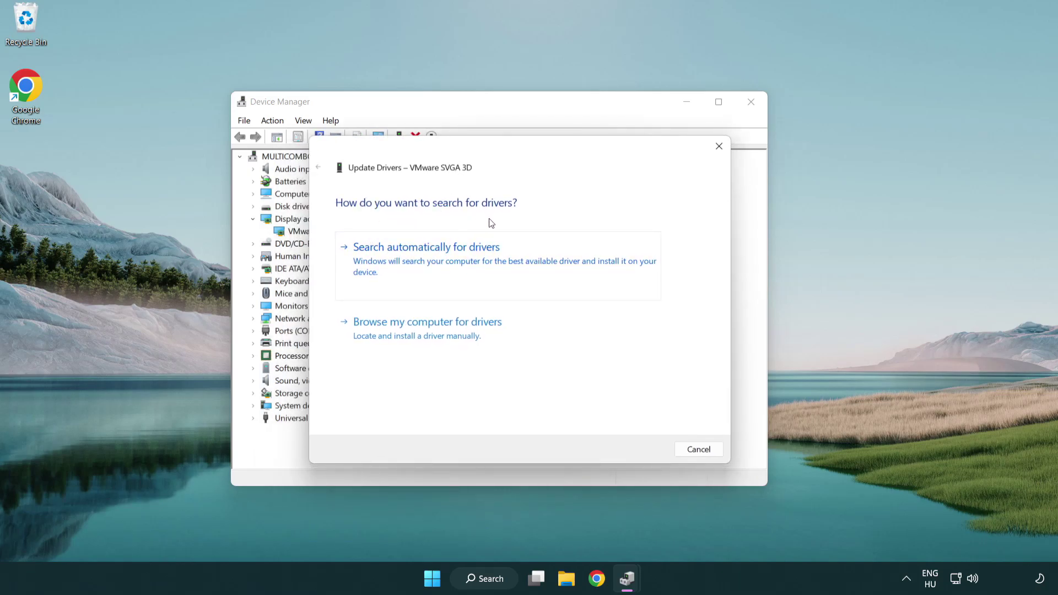
click(464, 257)
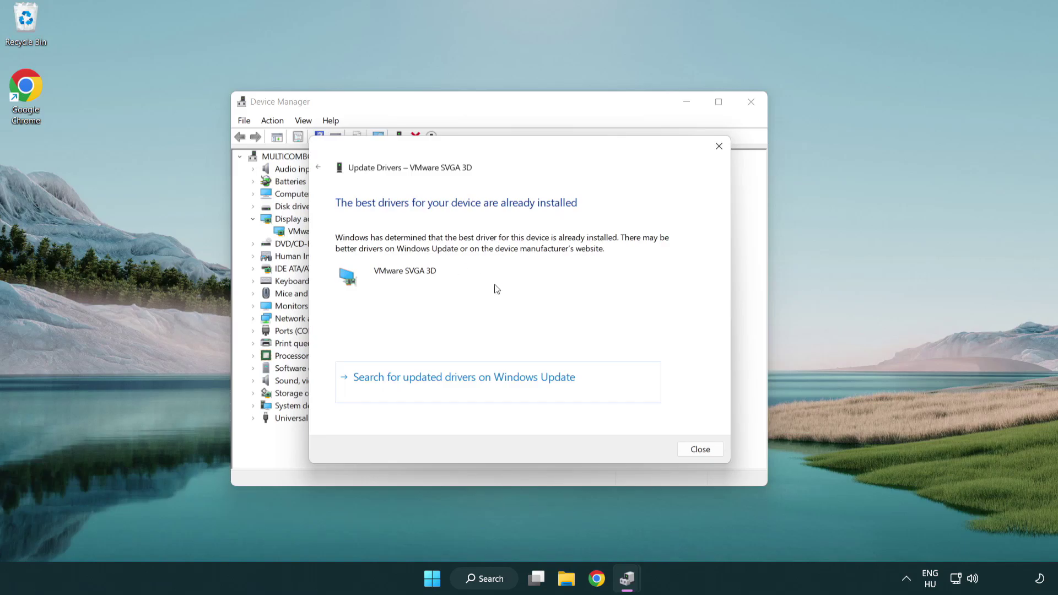
click(701, 451)
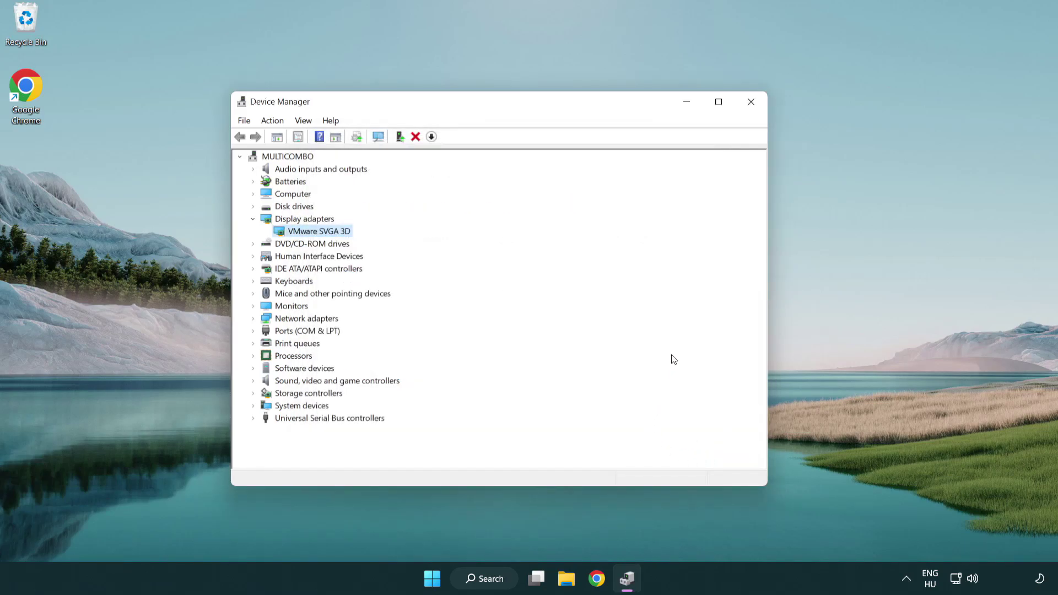
Close Device Manager and search Windows for 'update'
click(751, 103)
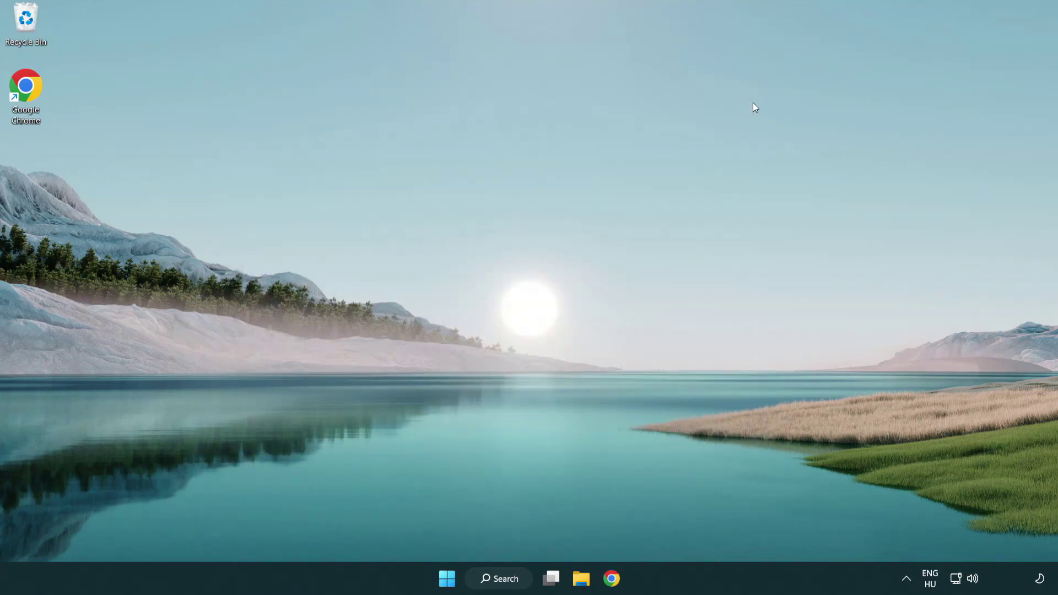
click(501, 578)
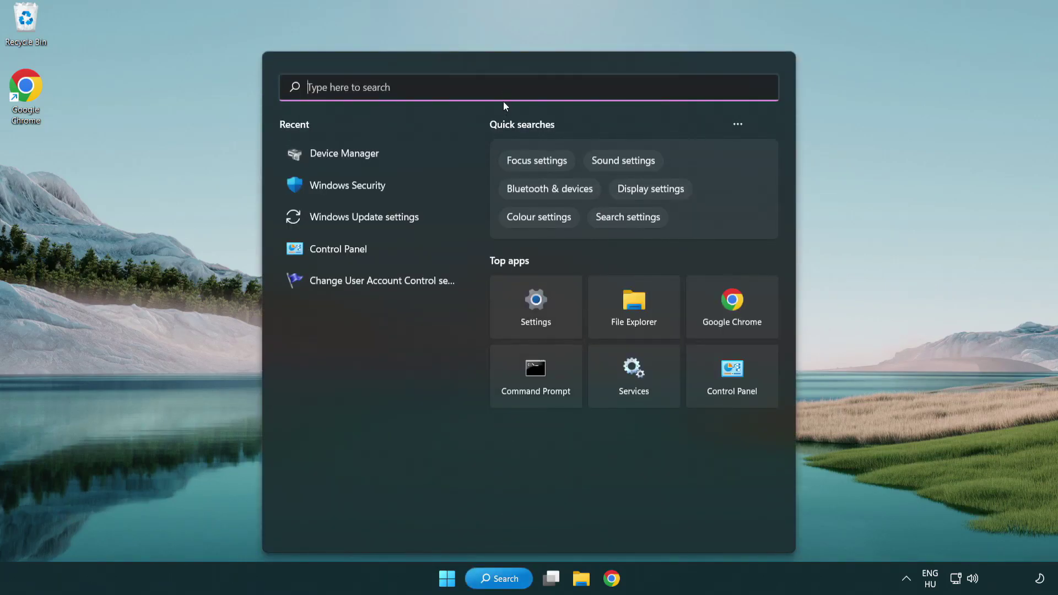
text(update)
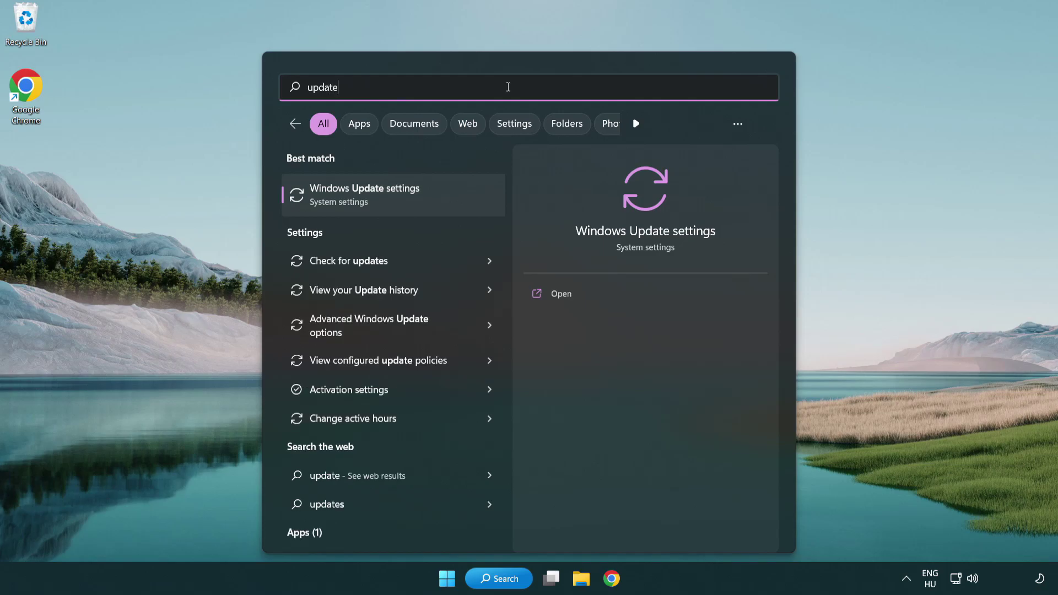
Run Check for updates in Windows Update, confirm the PC is up to date, and close Settings
click(412, 201)
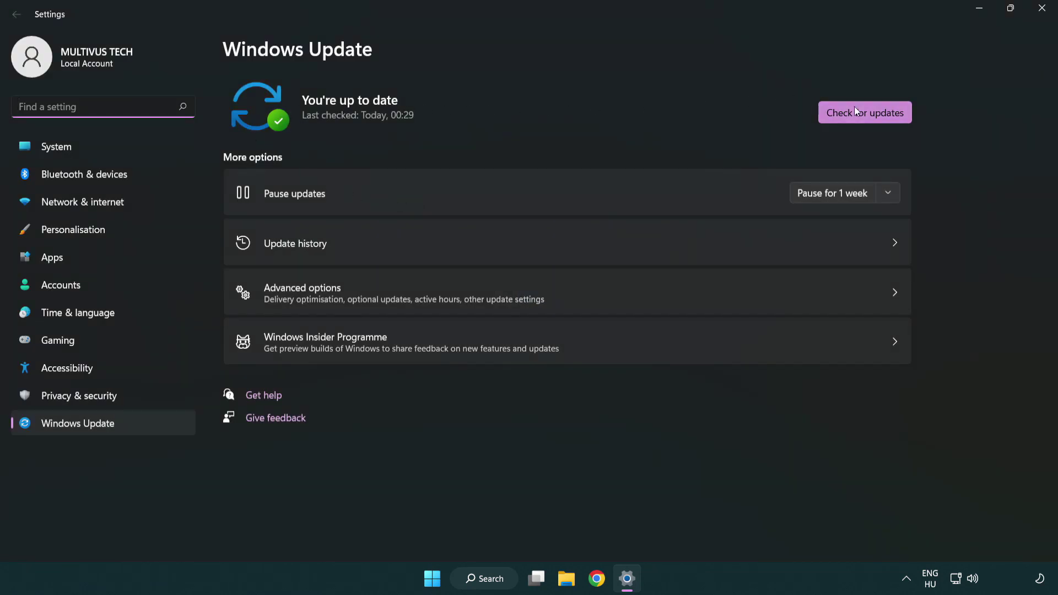
click(883, 121)
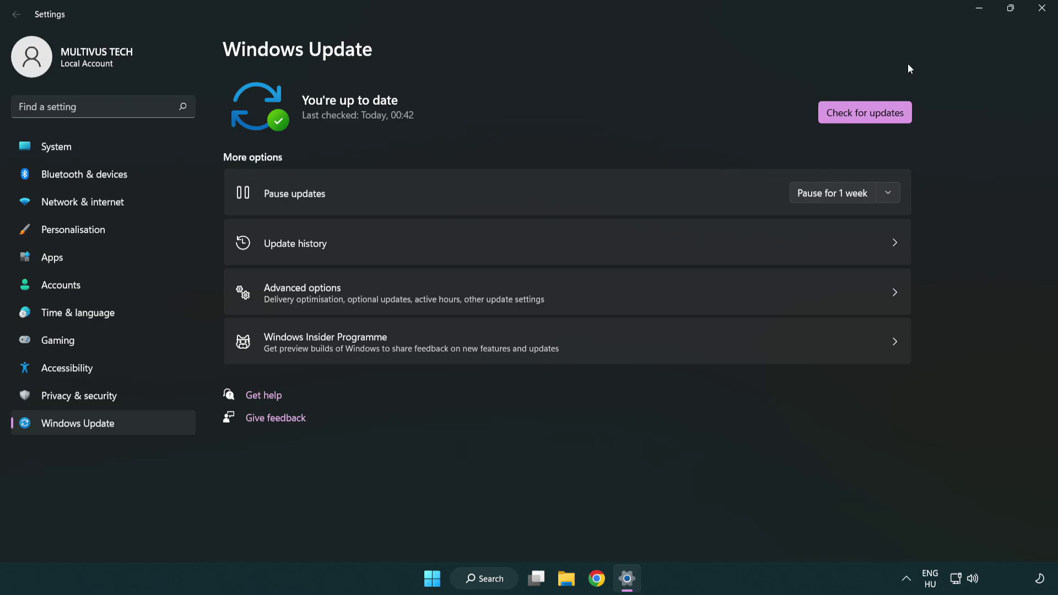
click(1037, 17)
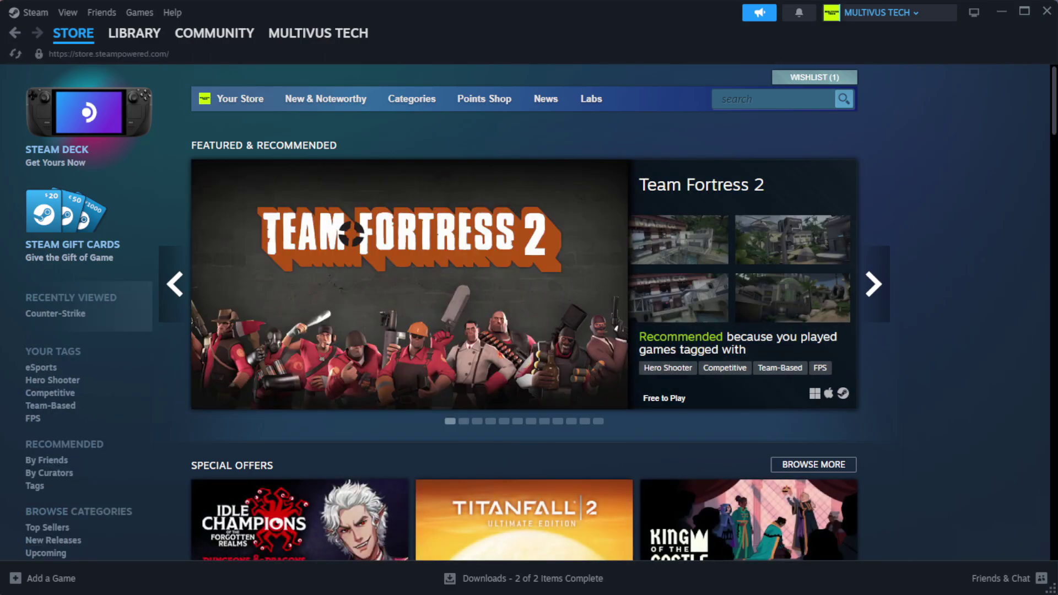
Go to Steam's Library home and bring up the options menu for YOUR NOT WORKING GAME
mouse_move(131, 39)
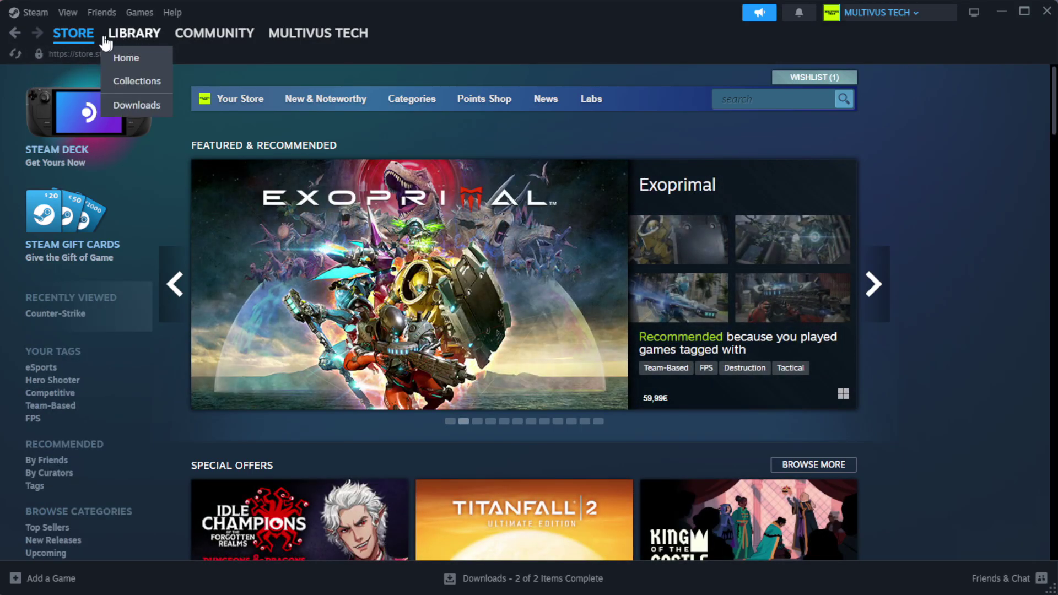
click(150, 58)
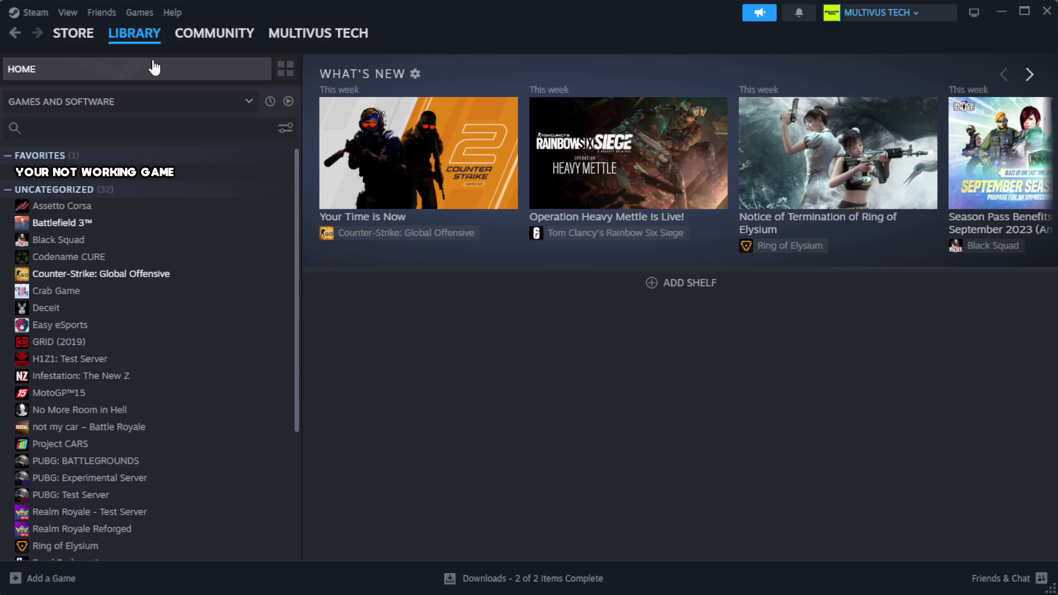
right_click(261, 175)
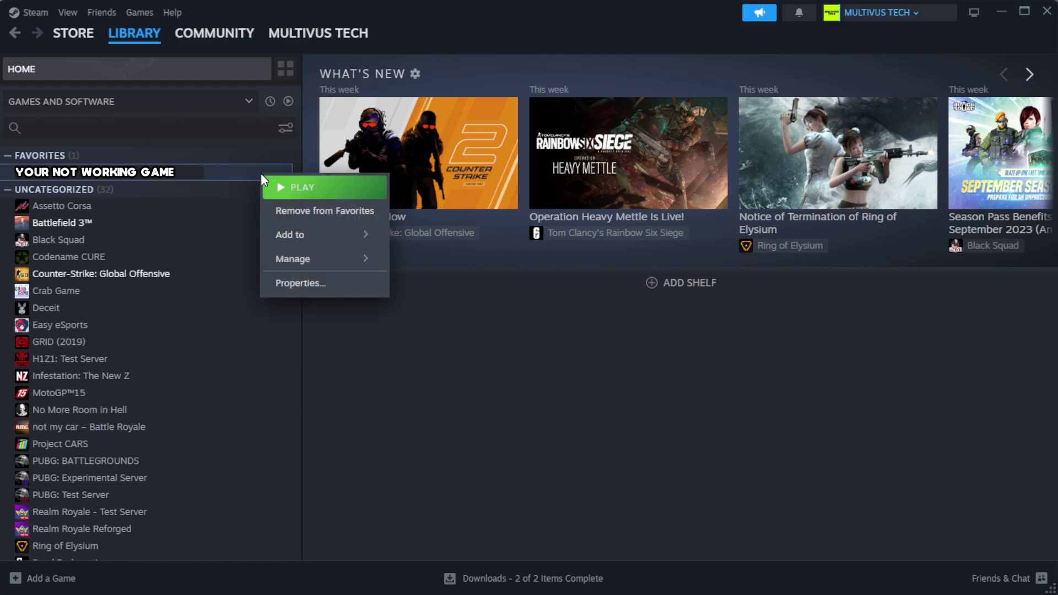
Verify integrity of YOUR NOT WORKING GAME's files from its Installed Files properties, validating all 1039 files
click(334, 292)
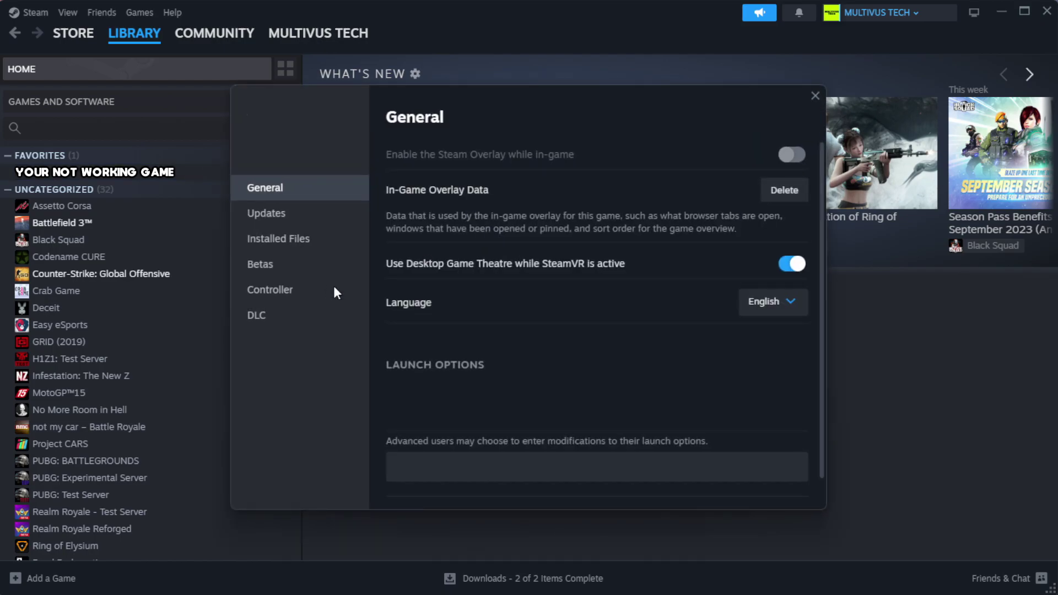
click(318, 259)
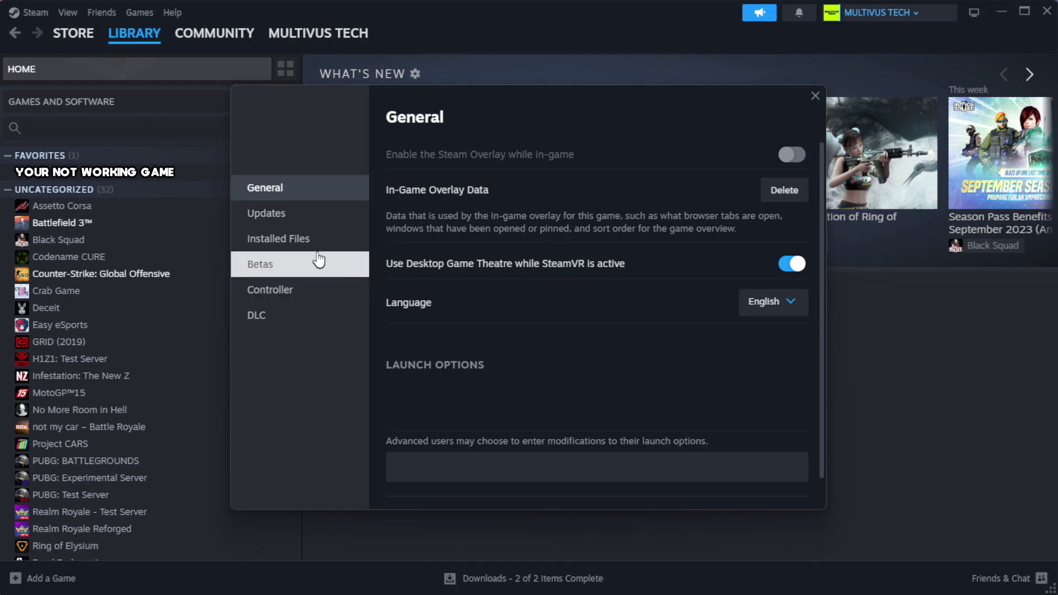
click(348, 251)
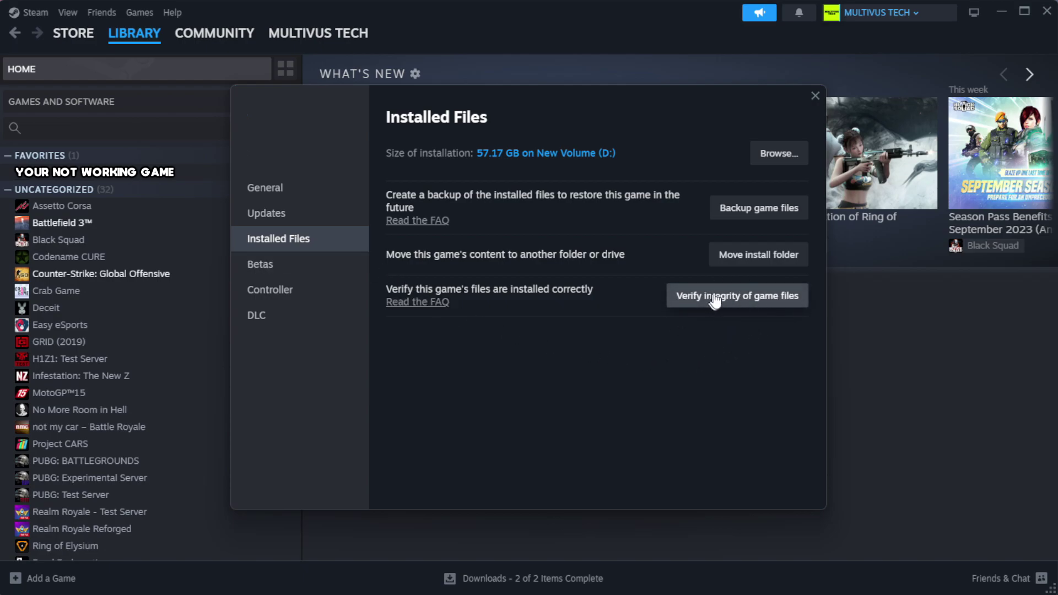
click(744, 307)
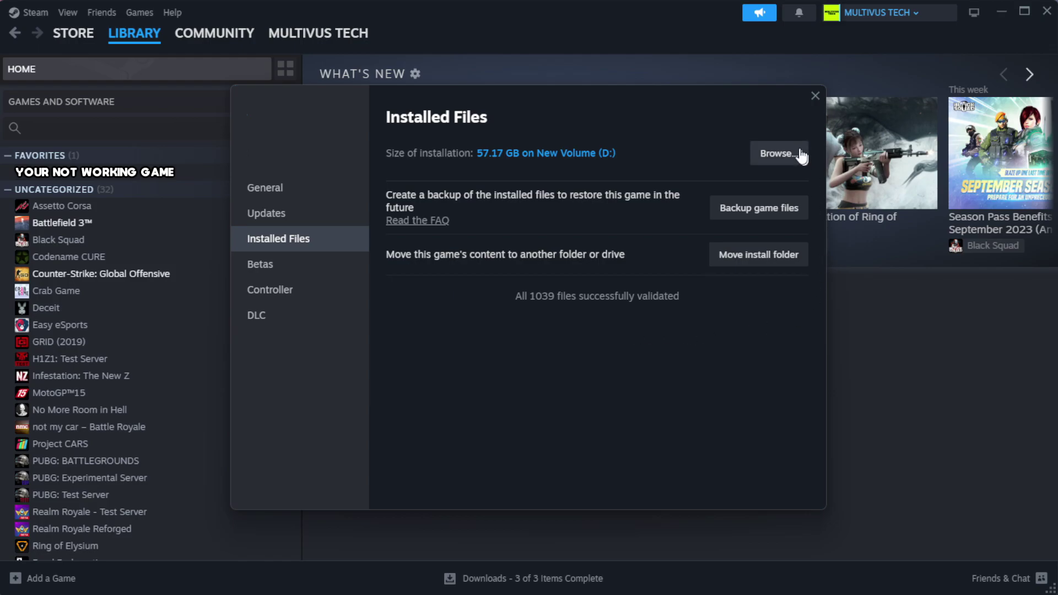
Open the game's install folder and bring up the Properties of the YOUR NOT WORKING GAME shortcut
click(777, 154)
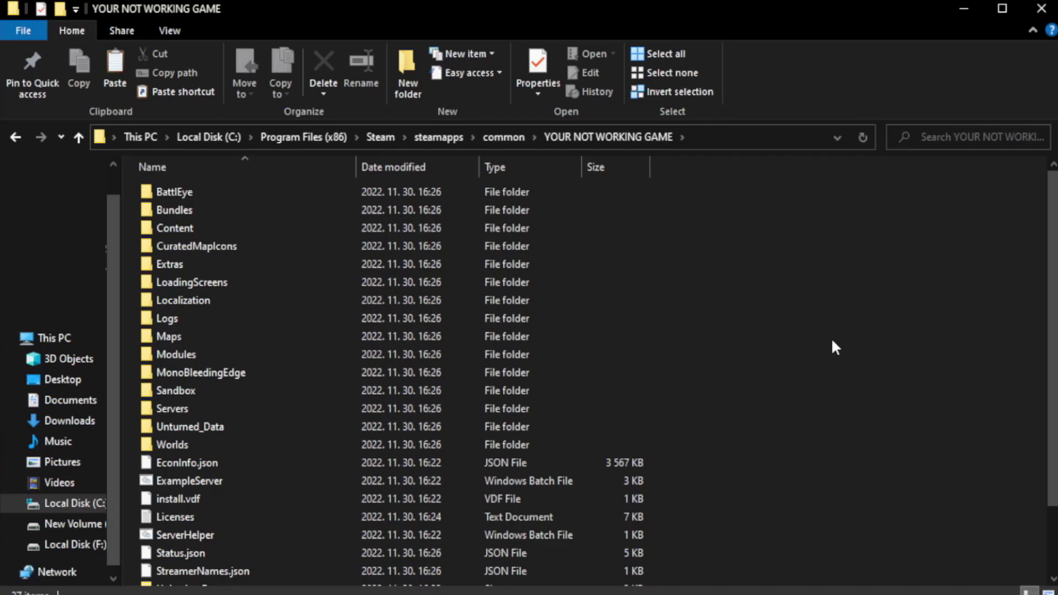
scroll(1055, 296, down, 2)
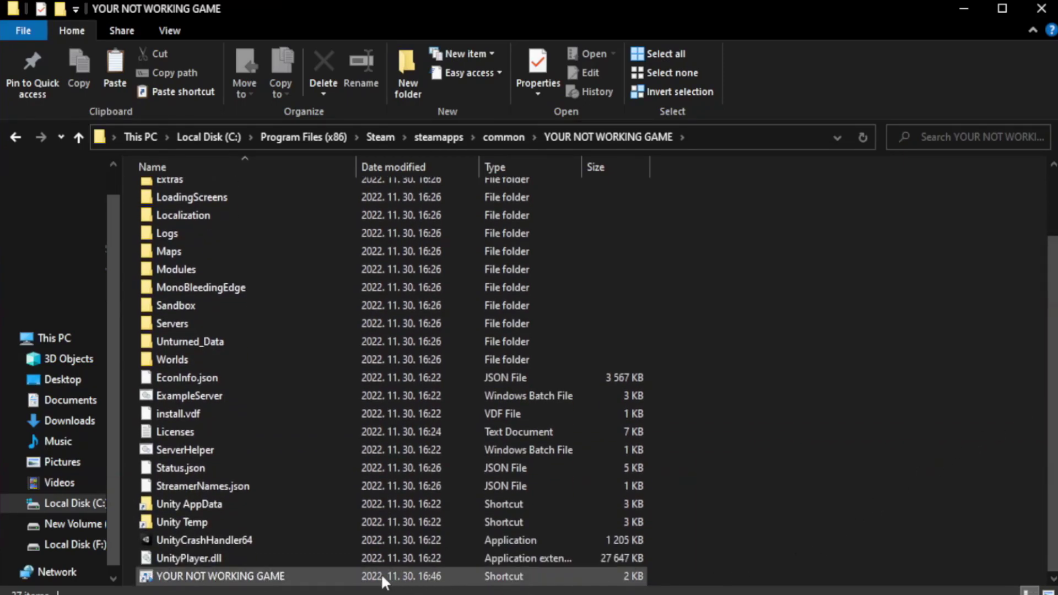
click(389, 578)
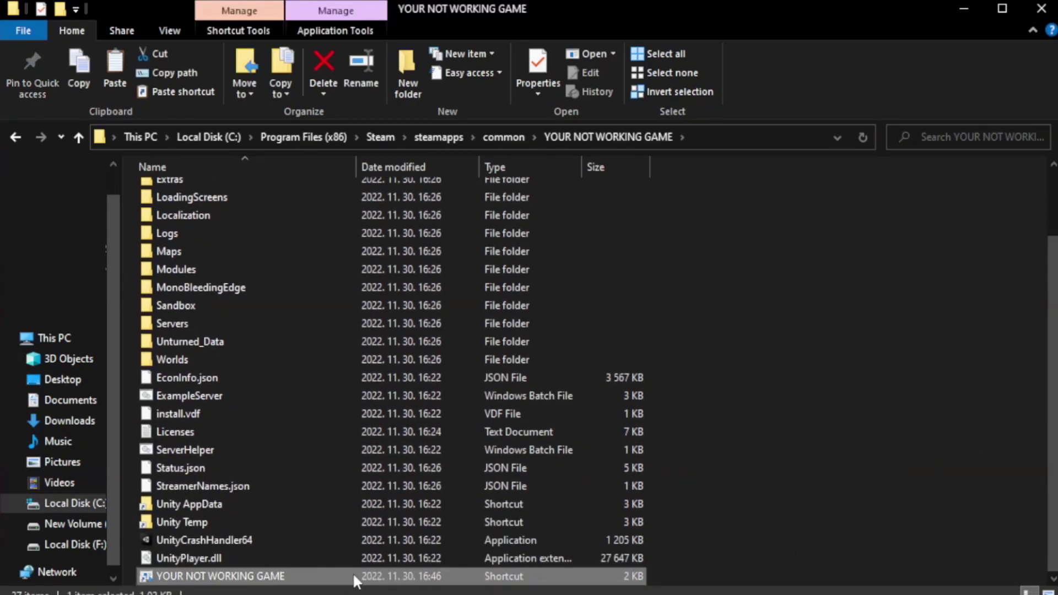
right_click(354, 579)
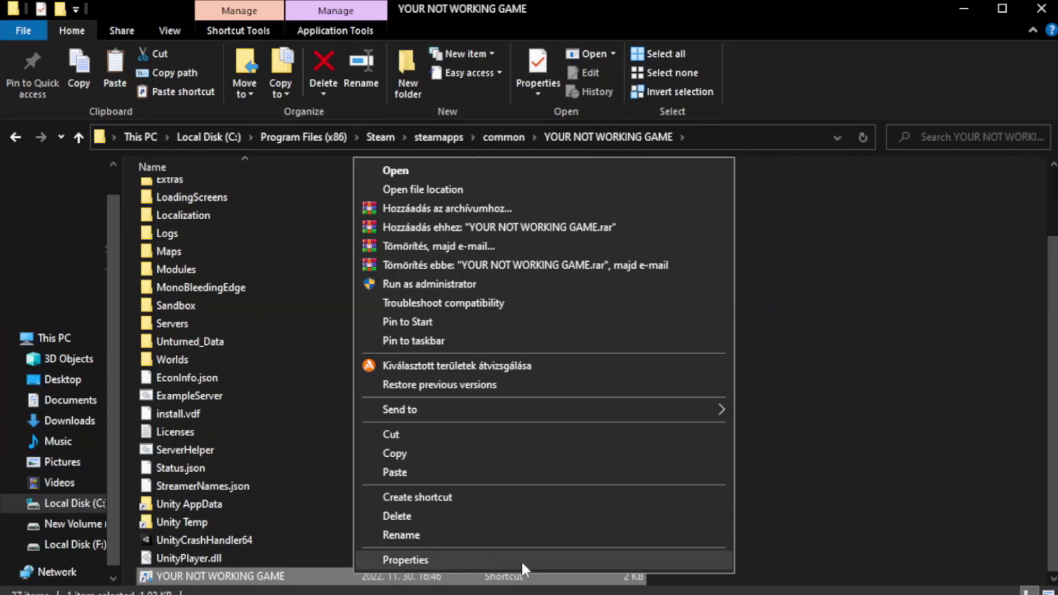
click(540, 560)
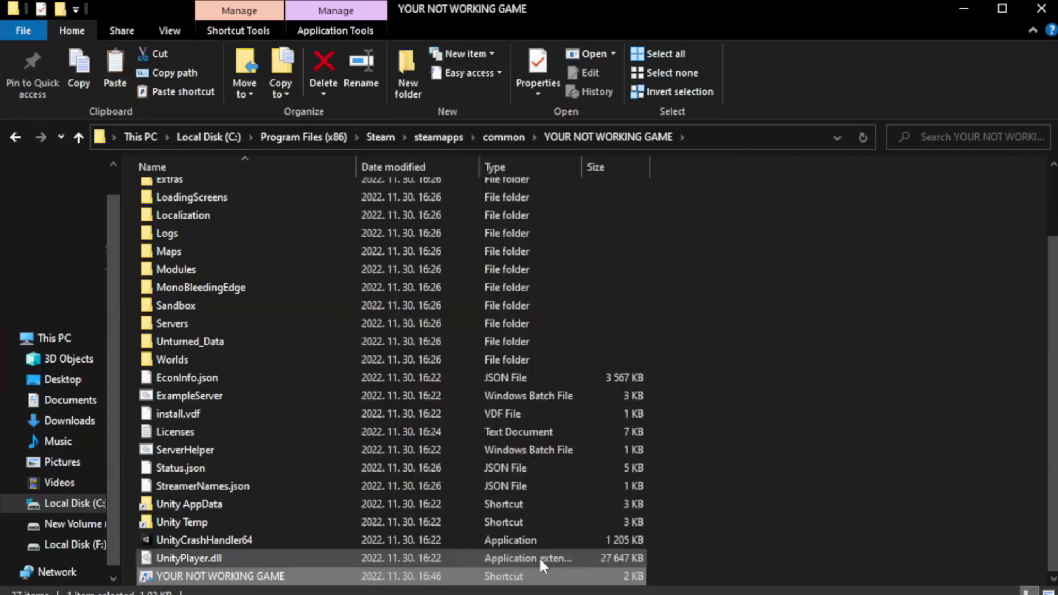
drag(527, 296, 531, 108)
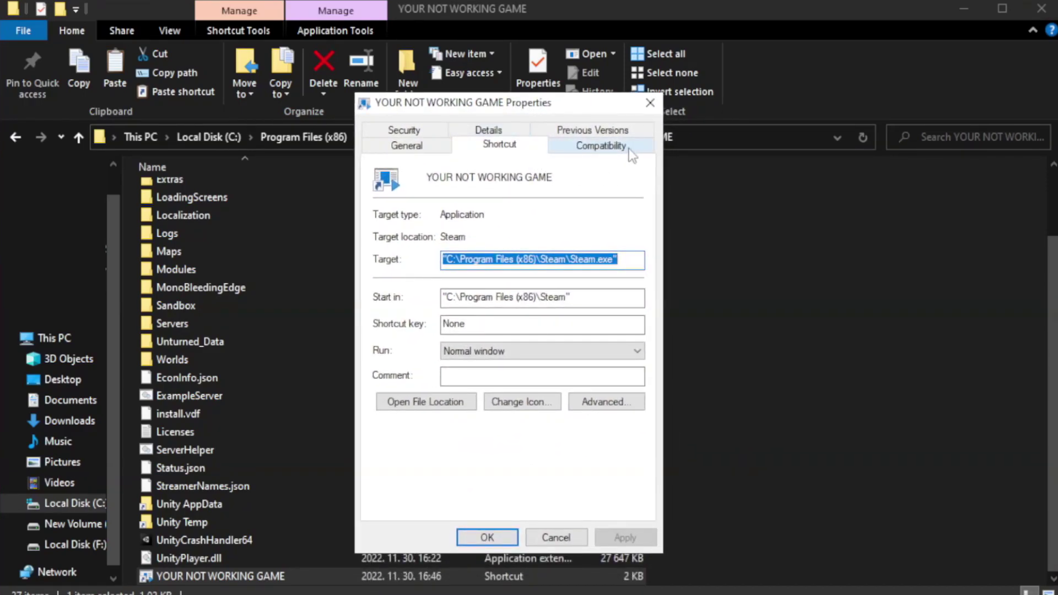
Set the game shortcut to Windows 8 compatibility mode running as administrator, apply it, and launch Task Manager
click(597, 148)
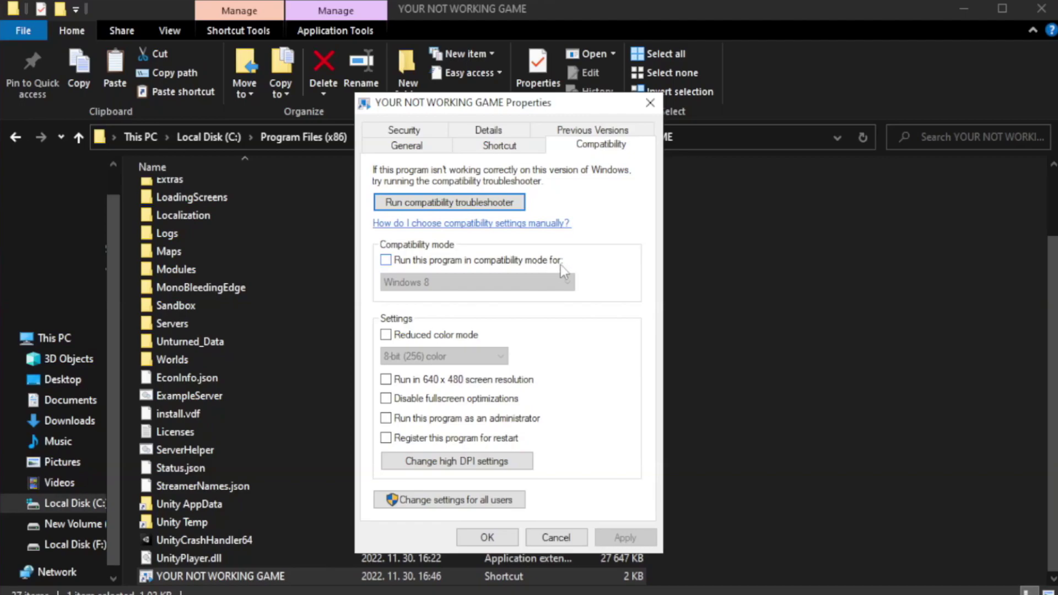
click(420, 264)
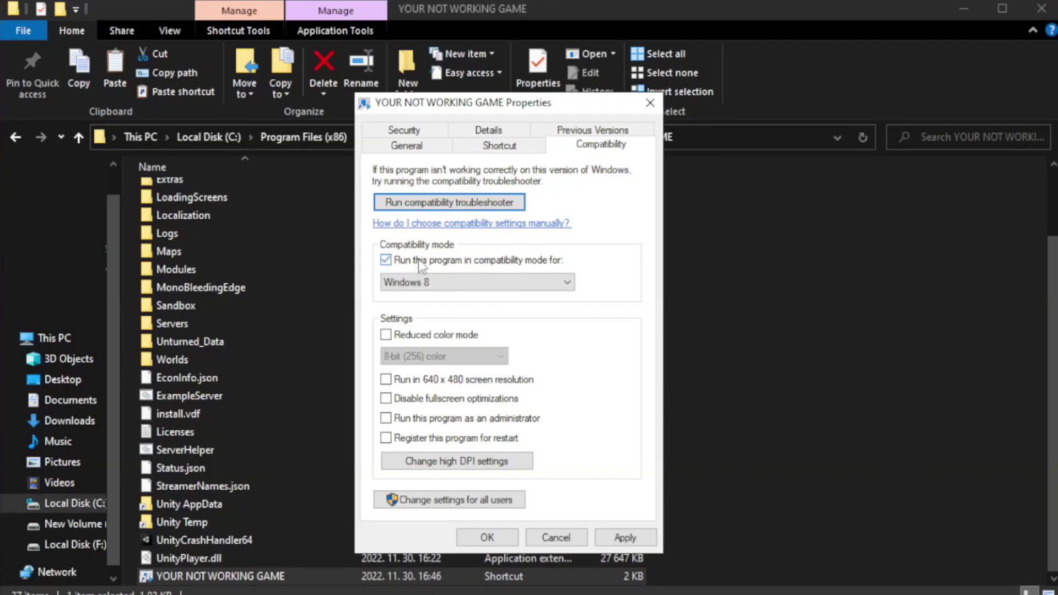
click(469, 282)
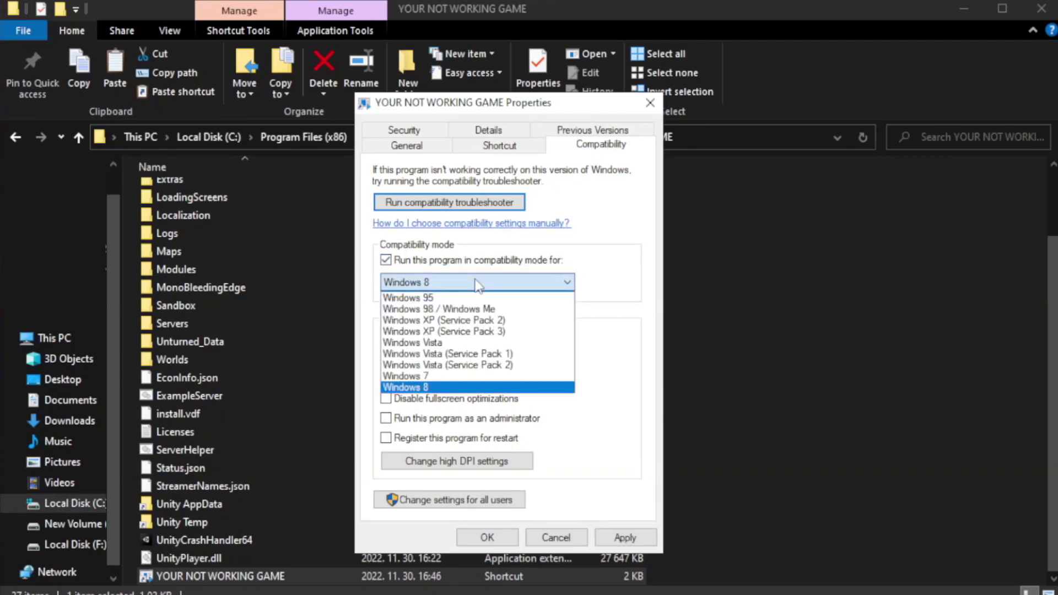
click(447, 387)
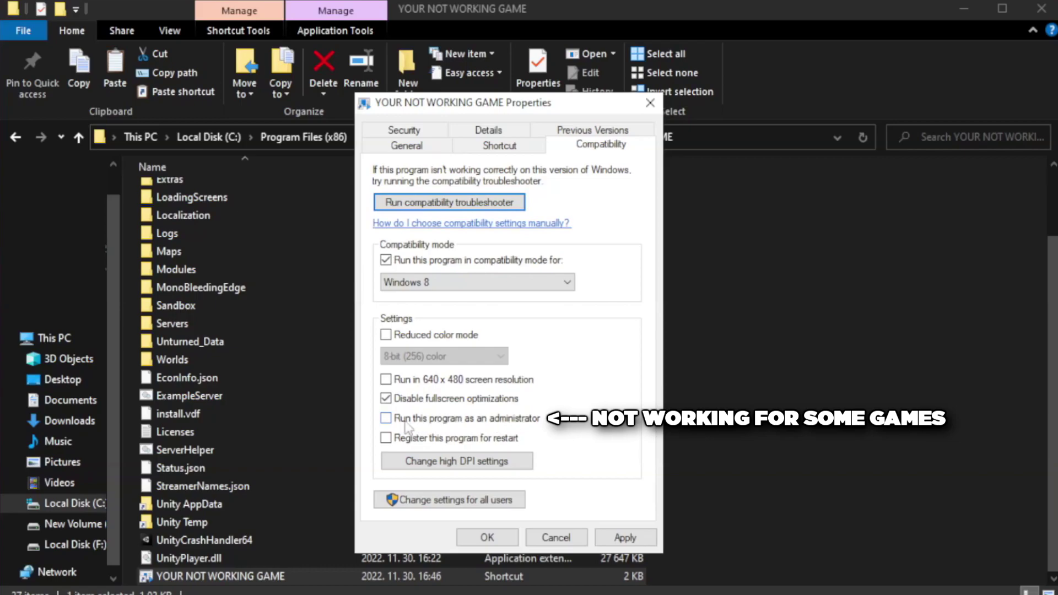
click(417, 426)
click(625, 538)
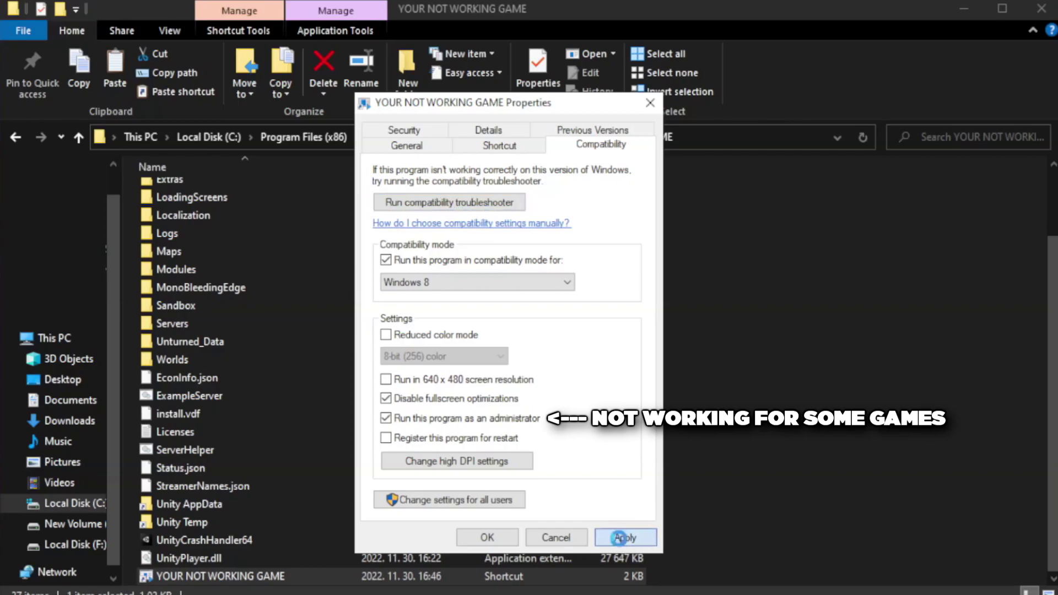
click(486, 540)
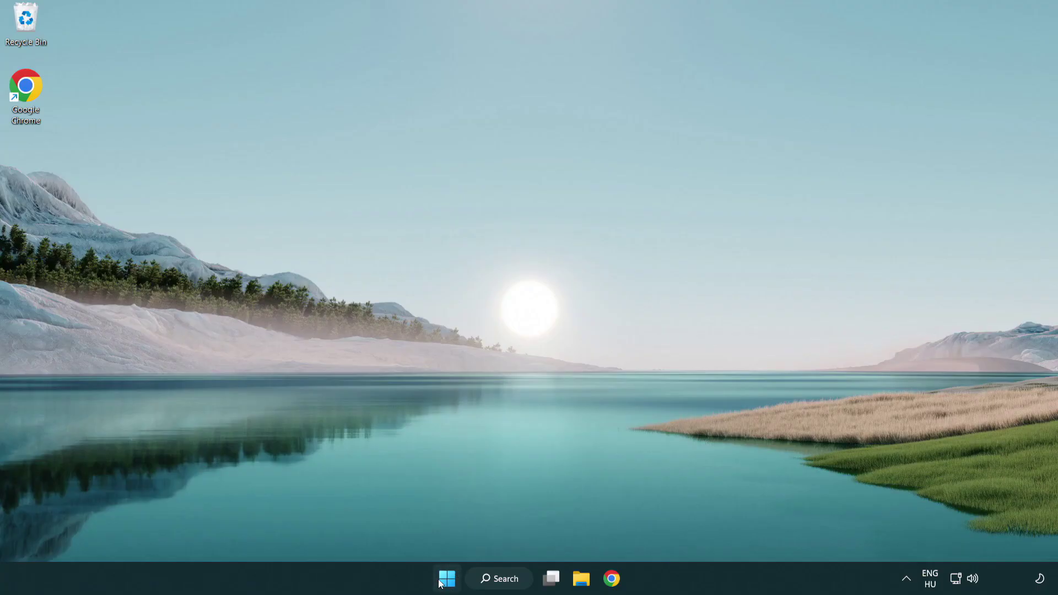
right_click(447, 583)
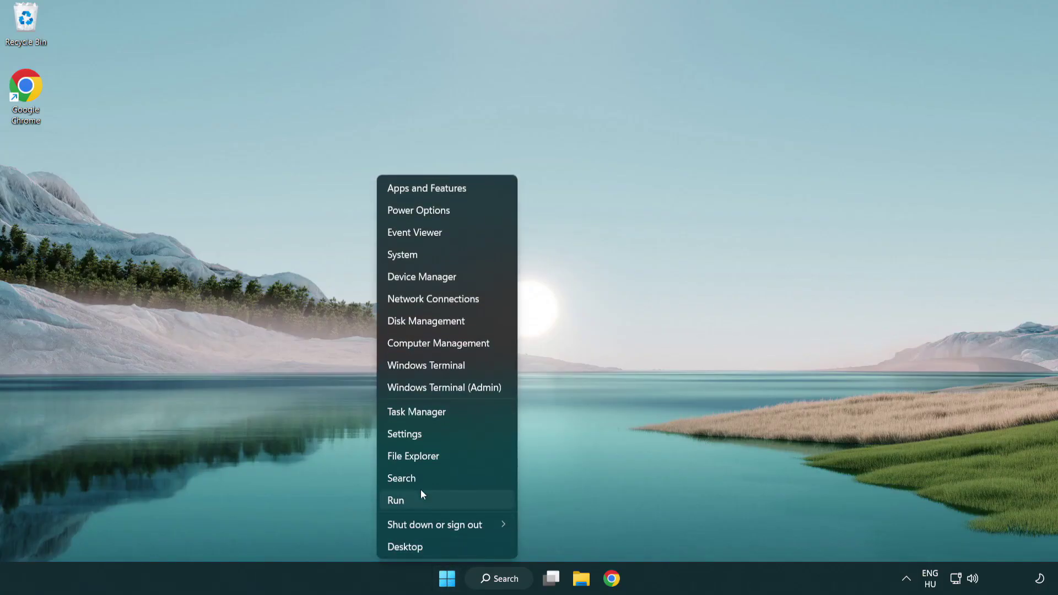
click(468, 414)
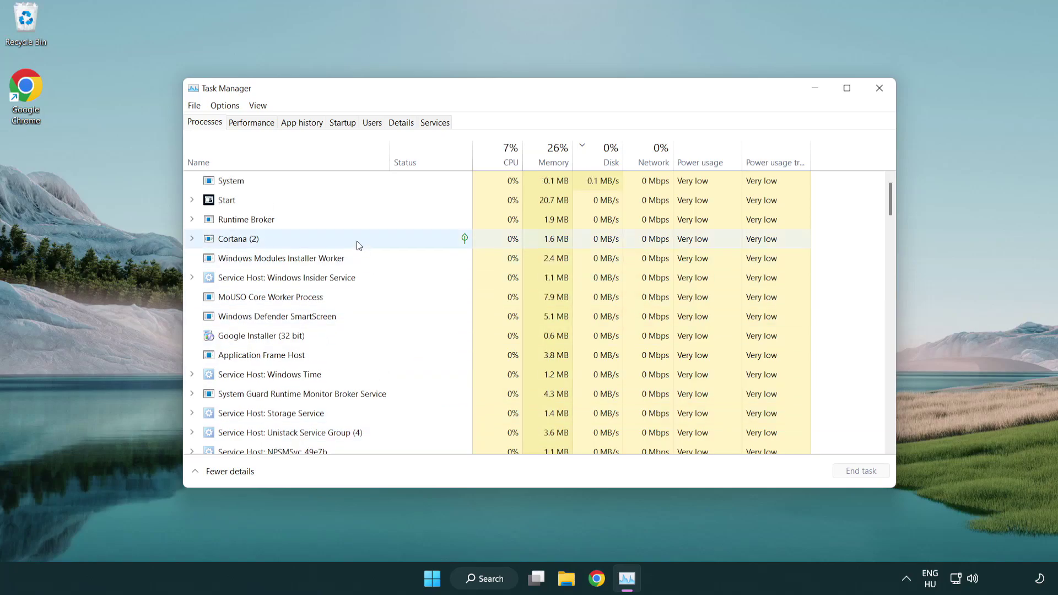
Disable Terminal, Phone Link, Cortana and Windows Security notifications in Task Manager's Startup list
click(342, 123)
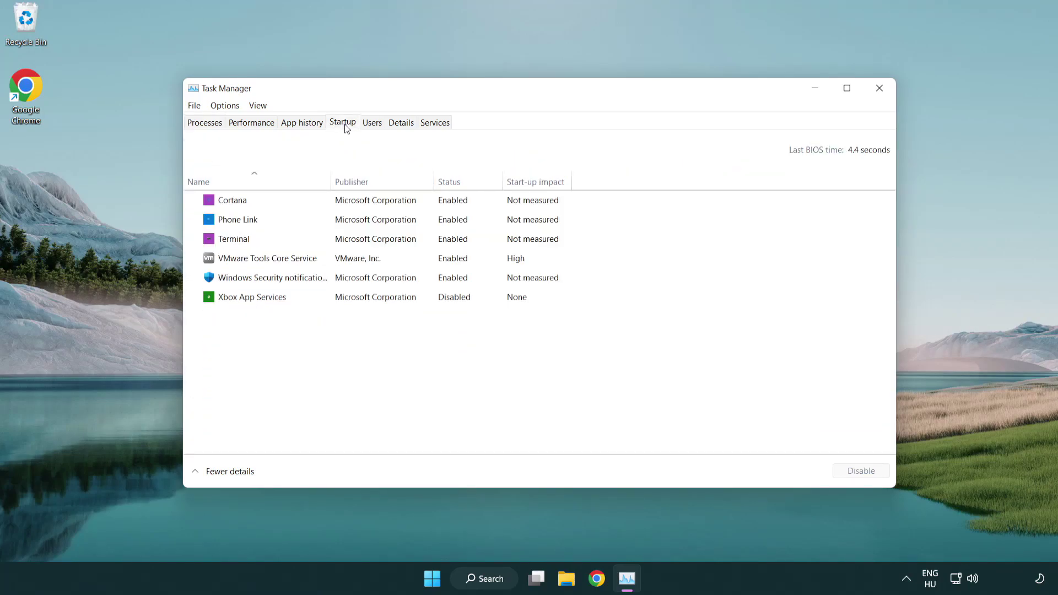
click(346, 241)
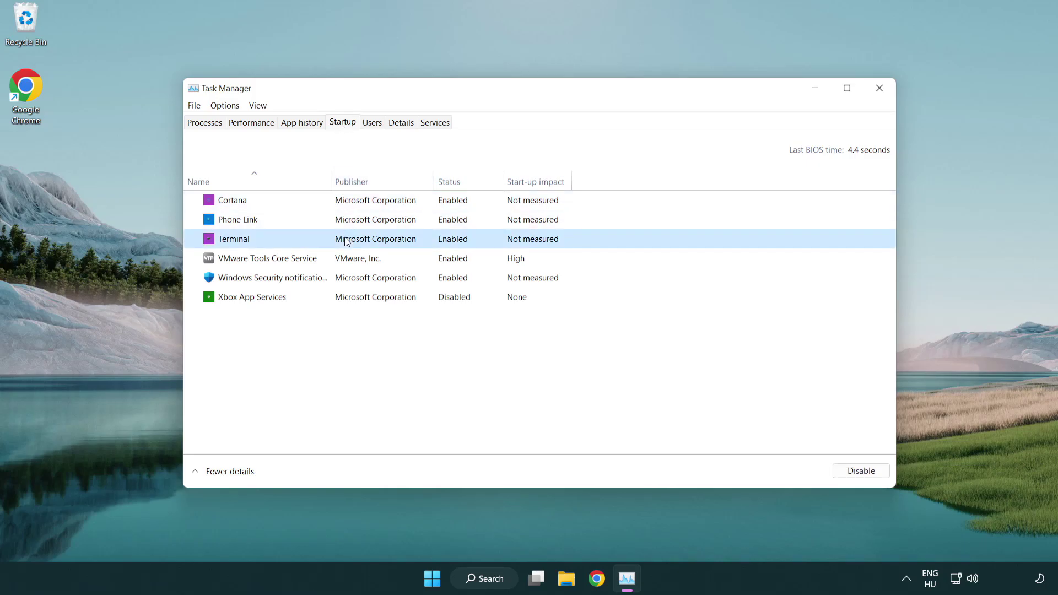
click(860, 470)
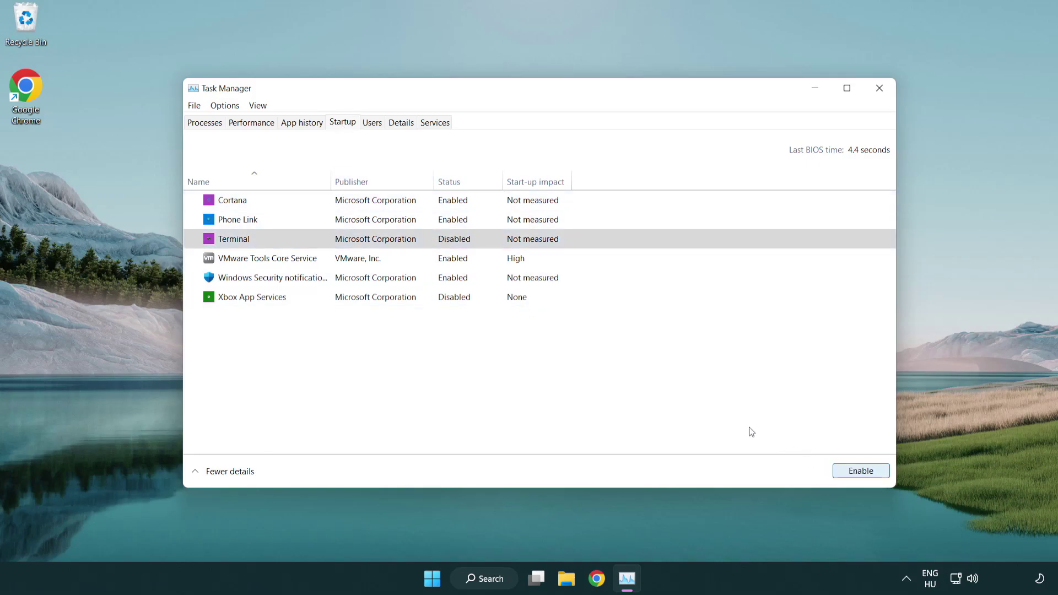
click(447, 223)
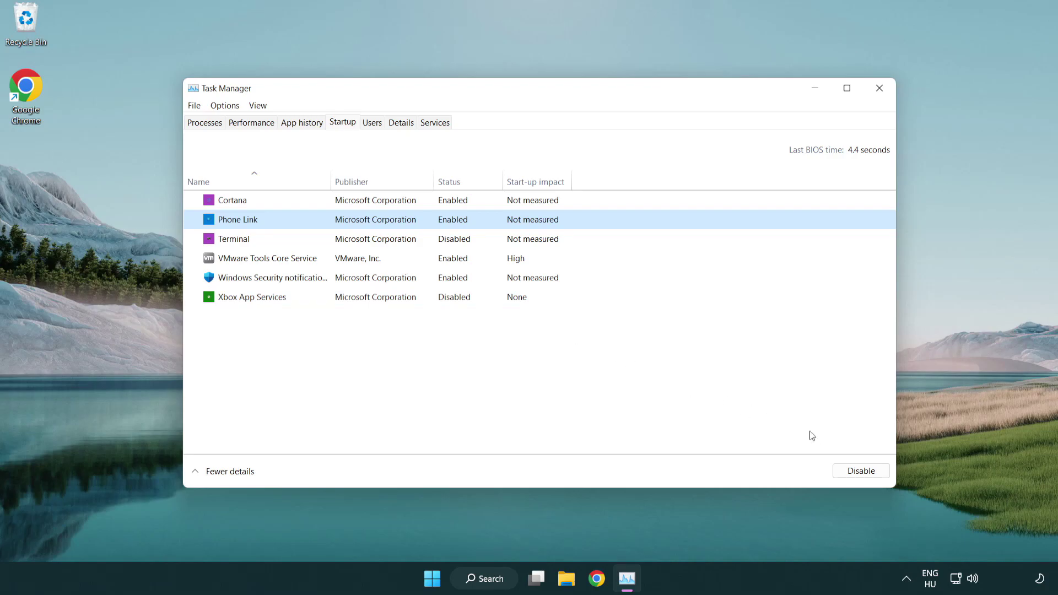
click(859, 470)
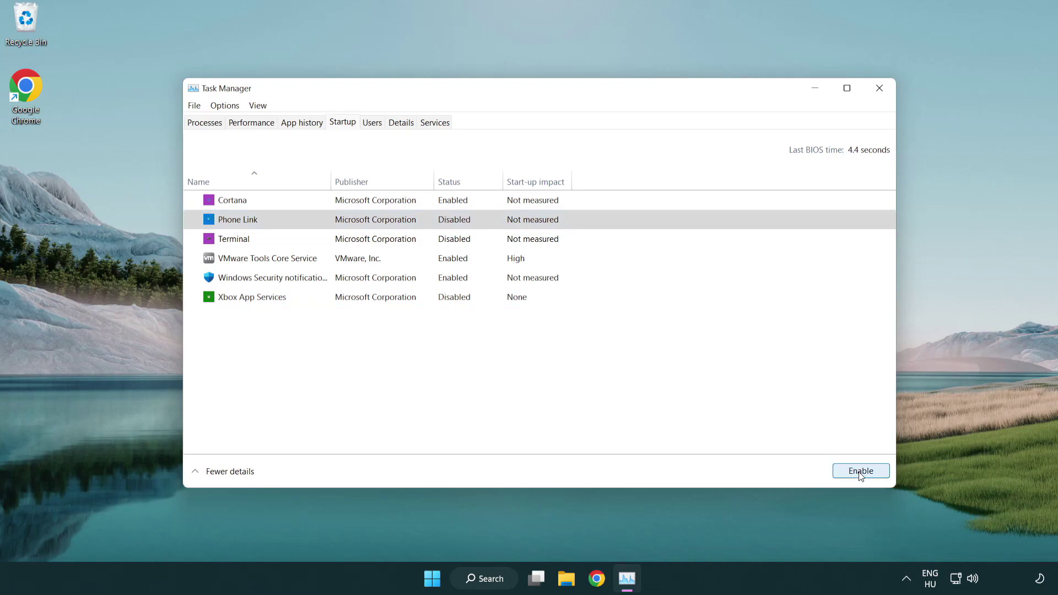
click(378, 206)
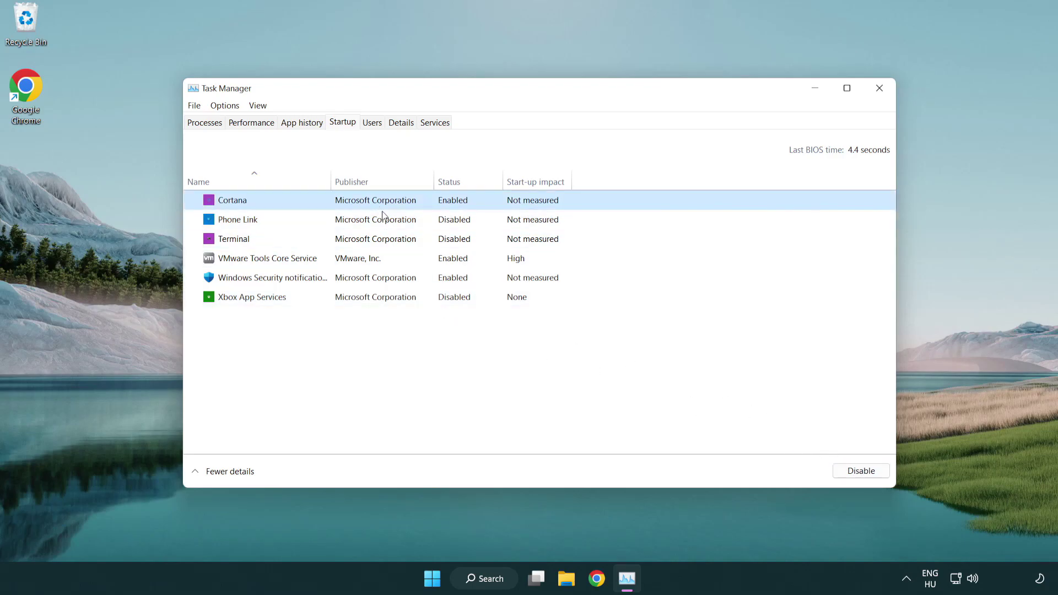
click(837, 468)
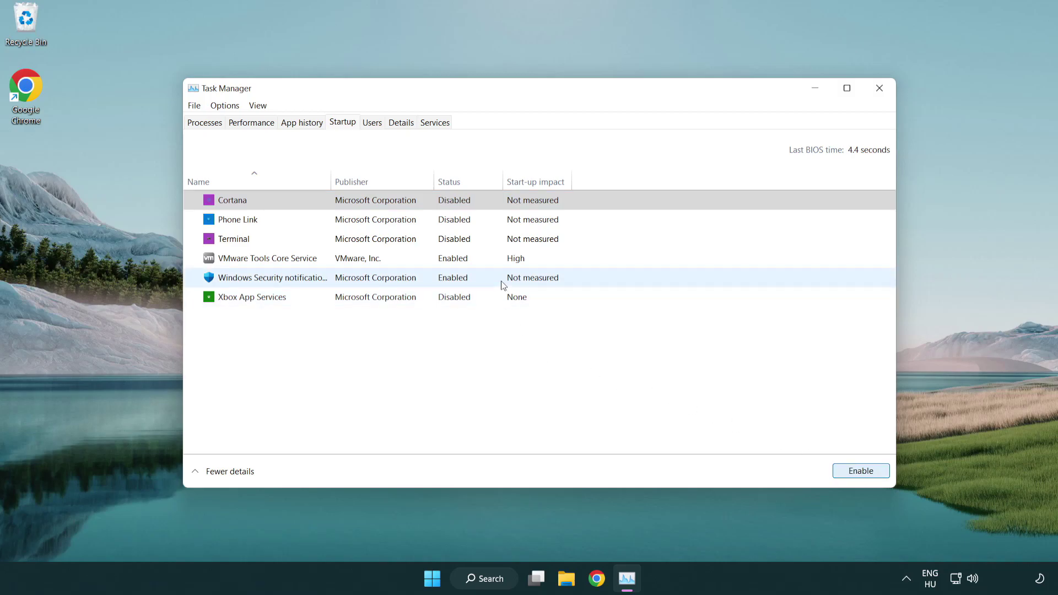
click(503, 284)
click(834, 469)
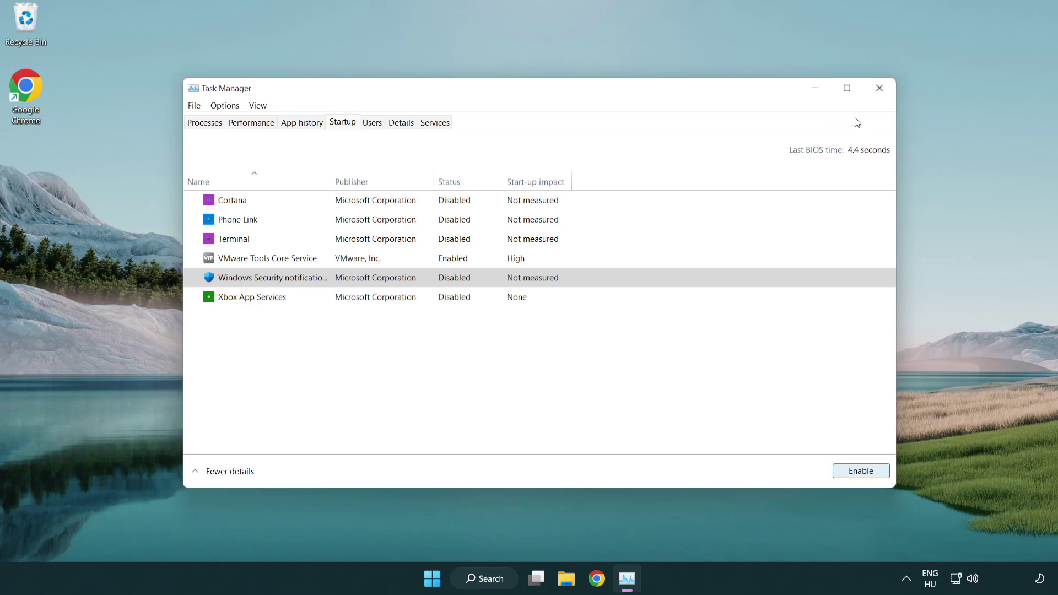
Close Task Manager and download dxwebsetup.exe, the DirectX End-User Runtime Web Installer, in Chrome
click(881, 95)
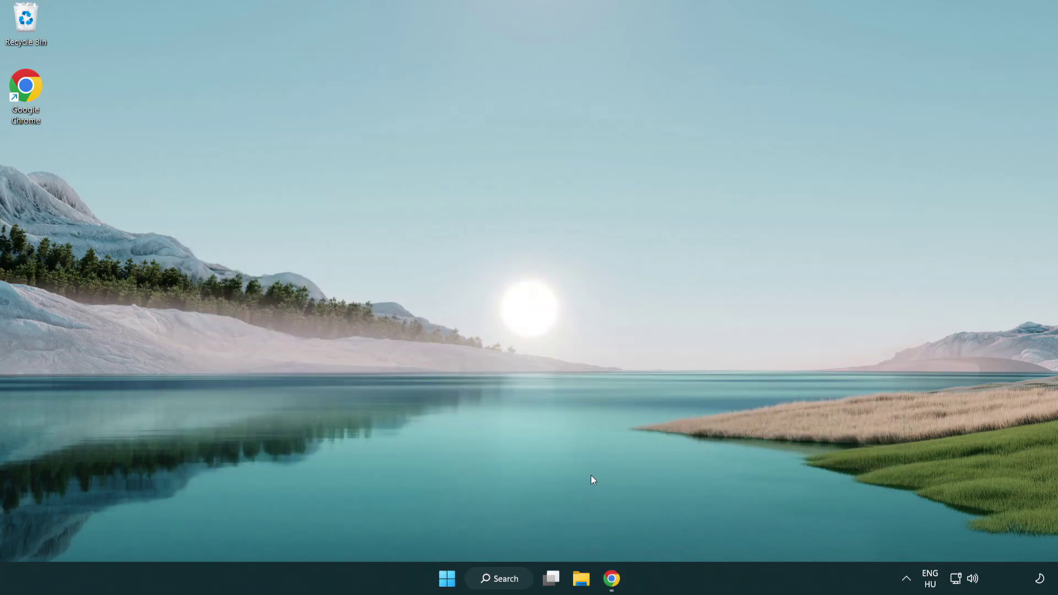
click(611, 579)
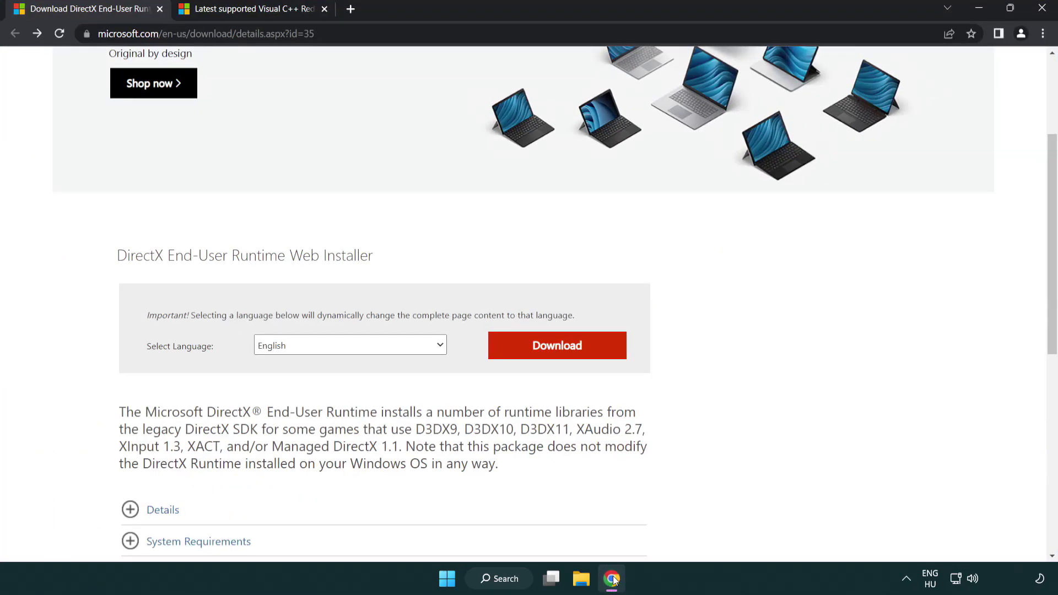
scroll(453, 492, up, 3)
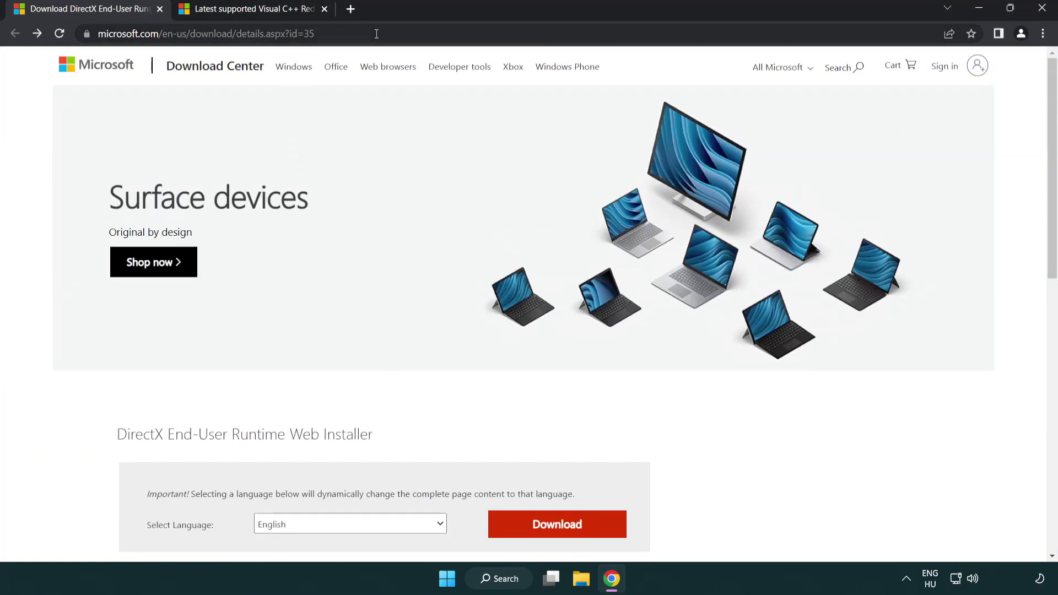
click(82, 32)
click(1011, 238)
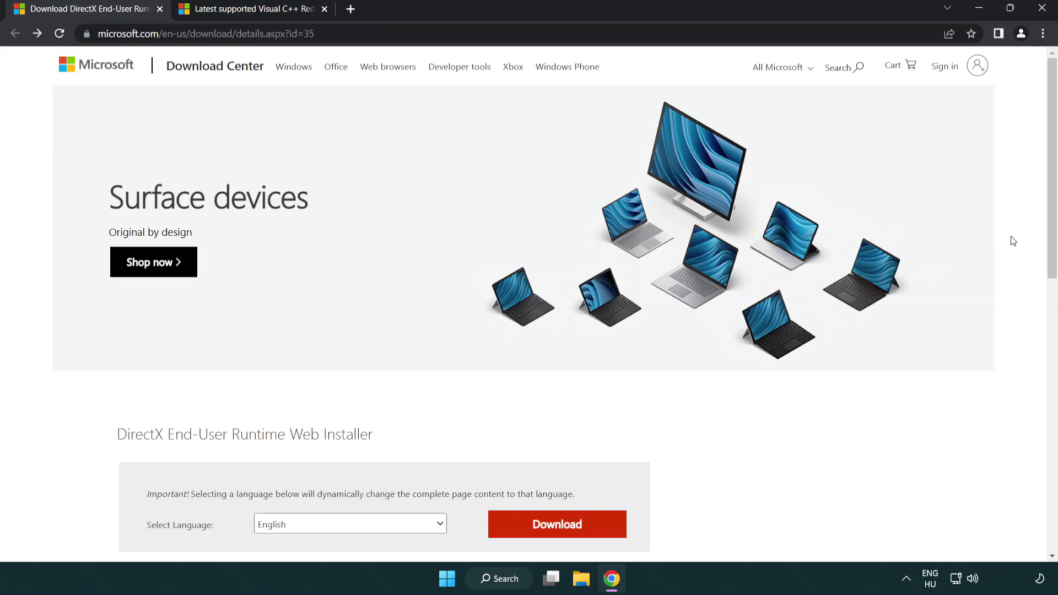
drag(1050, 240, 1049, 306)
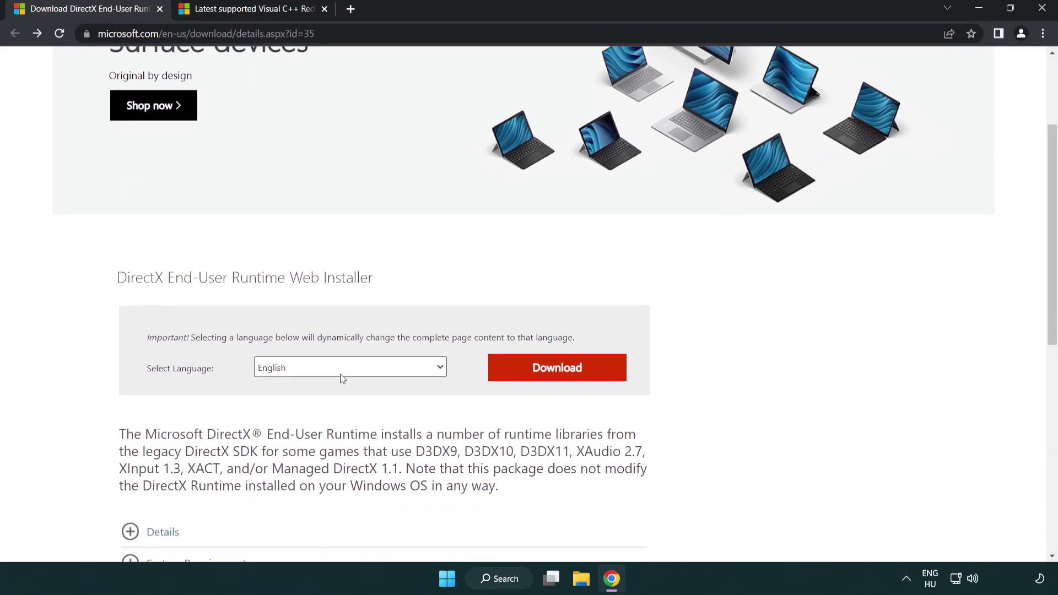
click(562, 378)
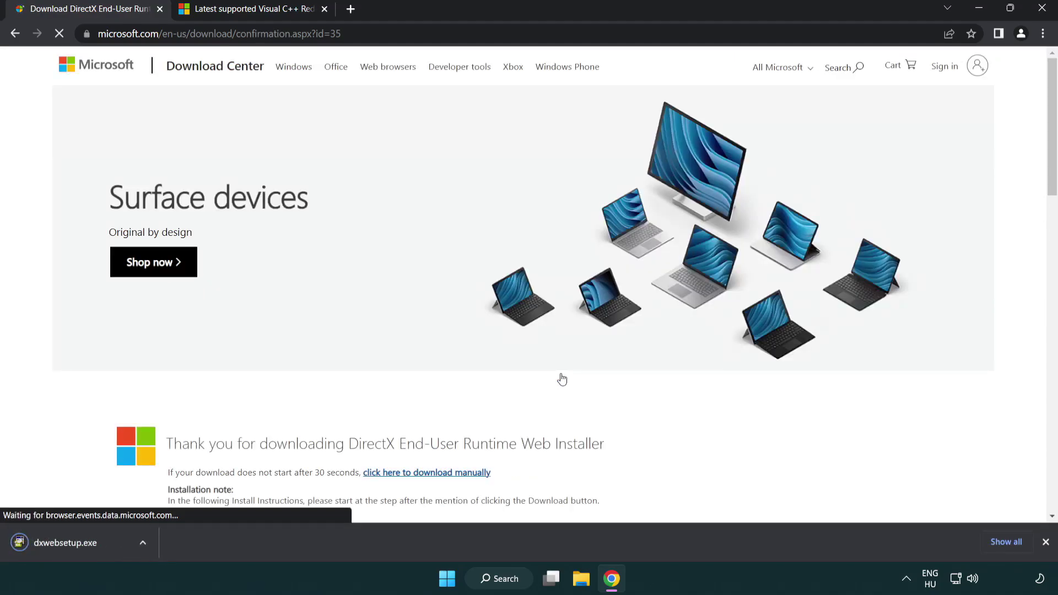
Run dxwebsetup.exe, accept the licence, skip the Bing Bar and finish setup
click(68, 544)
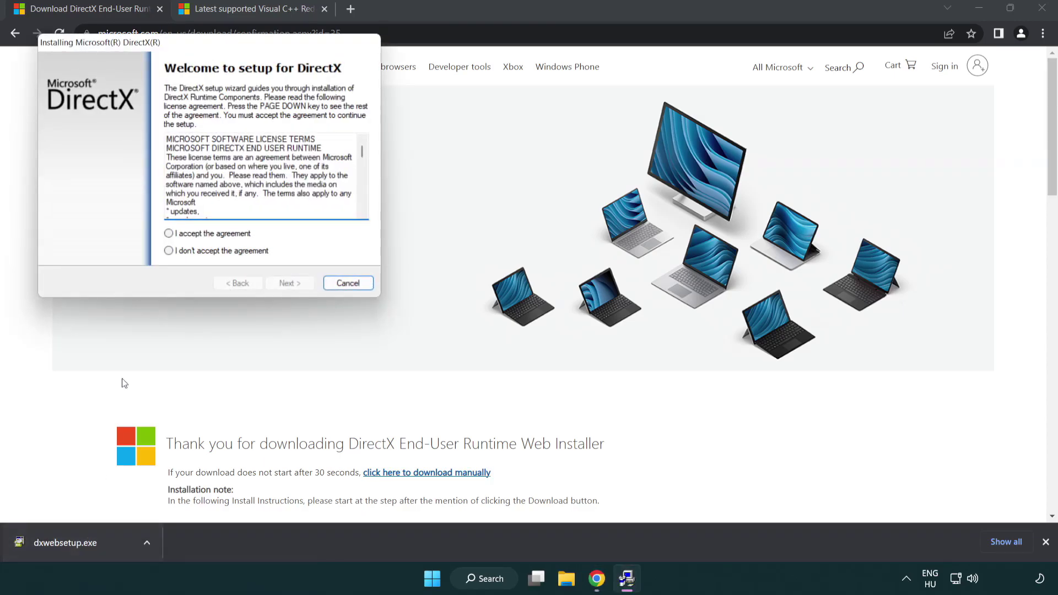
drag(159, 49, 466, 165)
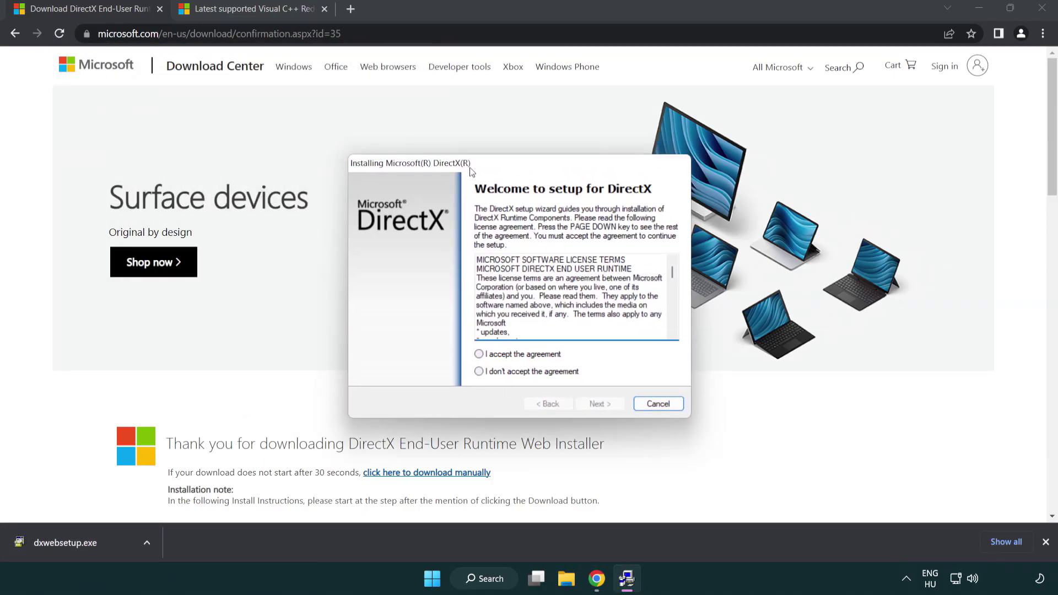
drag(667, 270, 667, 318)
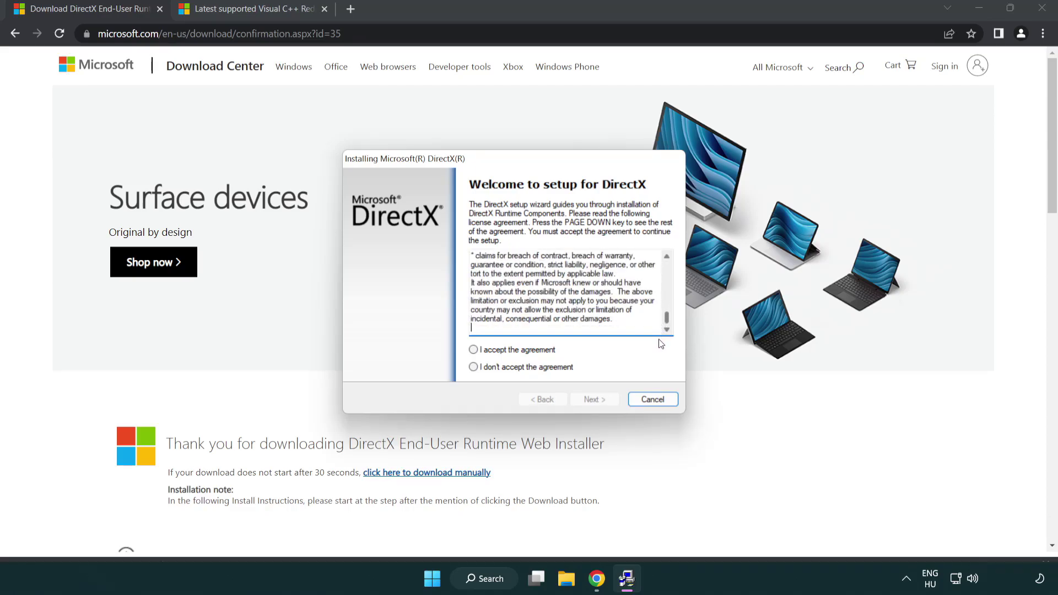
click(473, 350)
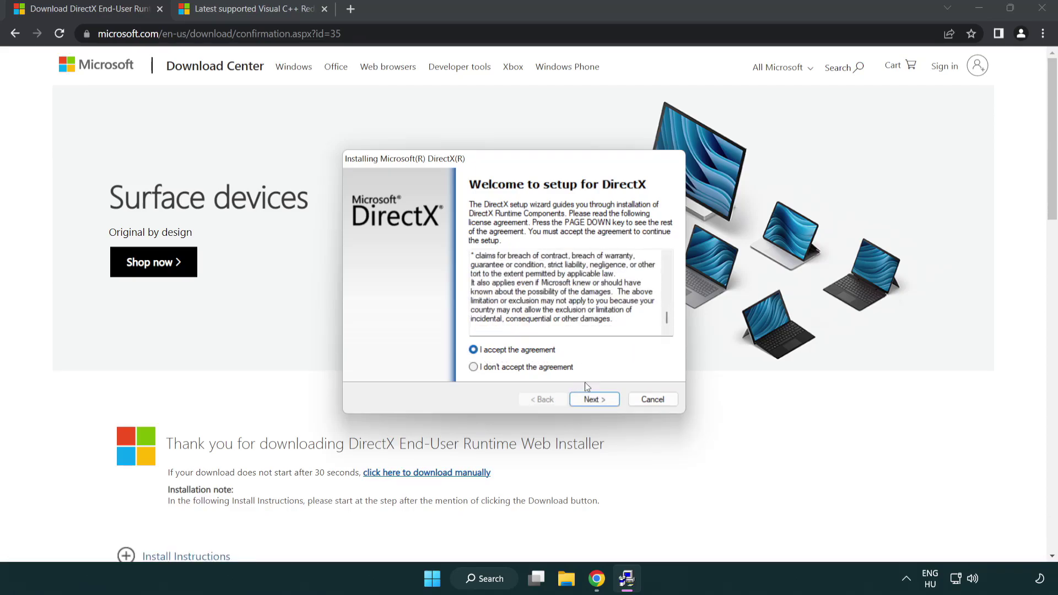
click(595, 400)
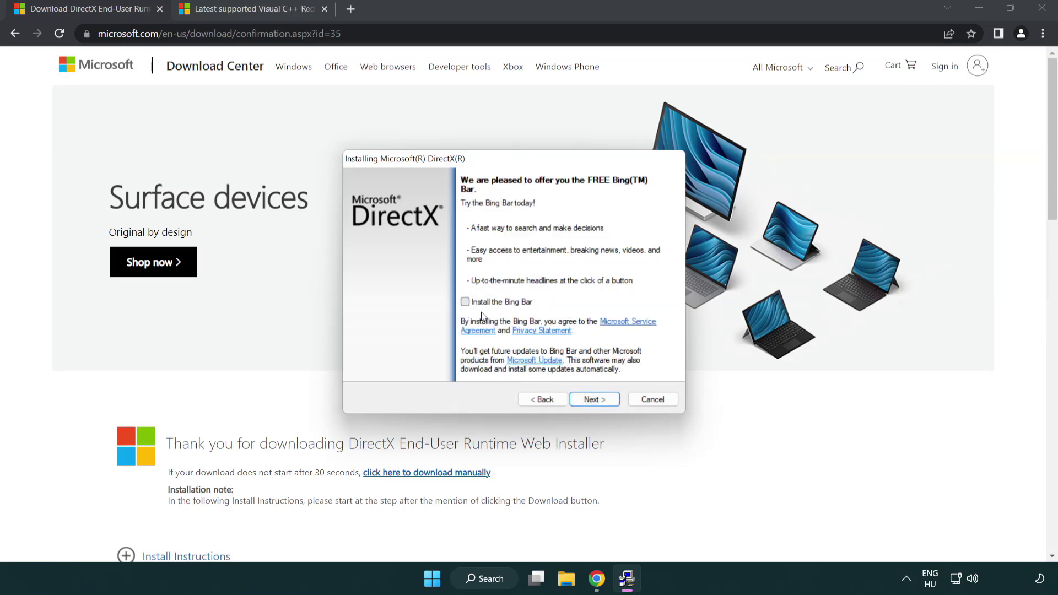
click(598, 400)
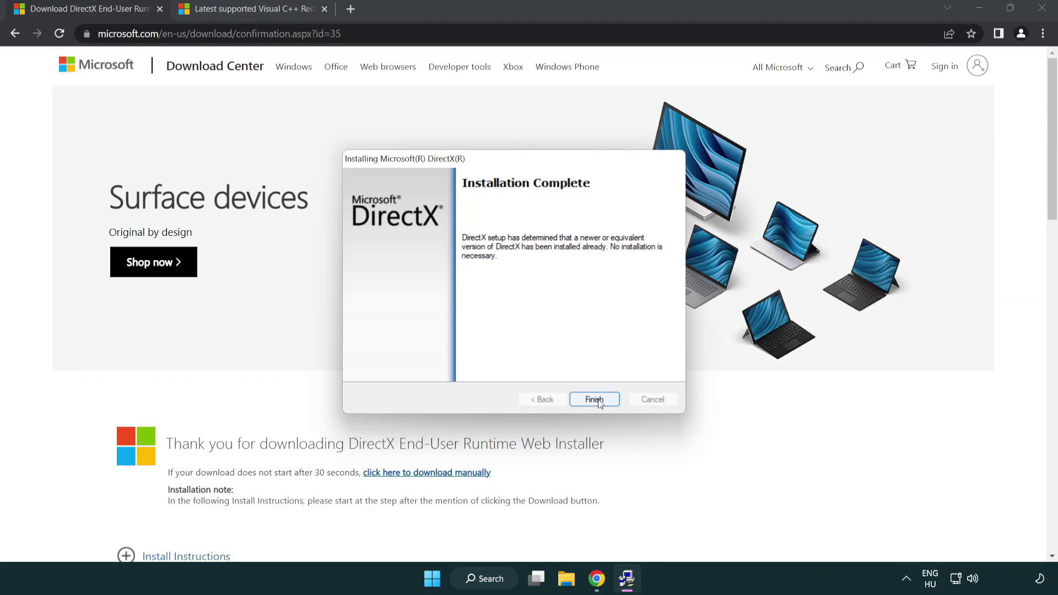
click(595, 400)
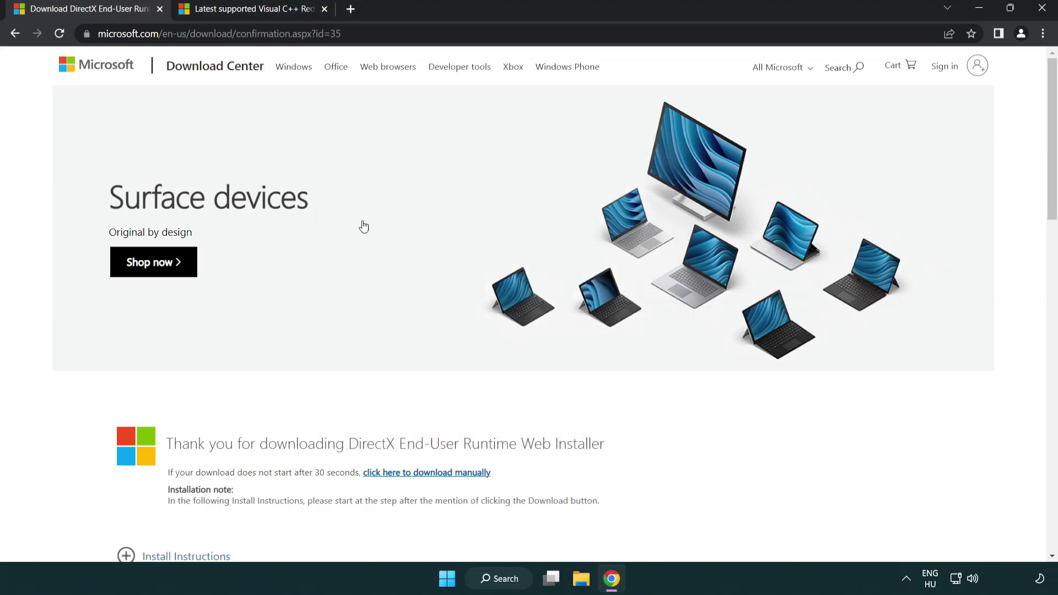
Close the DirectX tab and scroll down to the Visual C++ download table
click(159, 9)
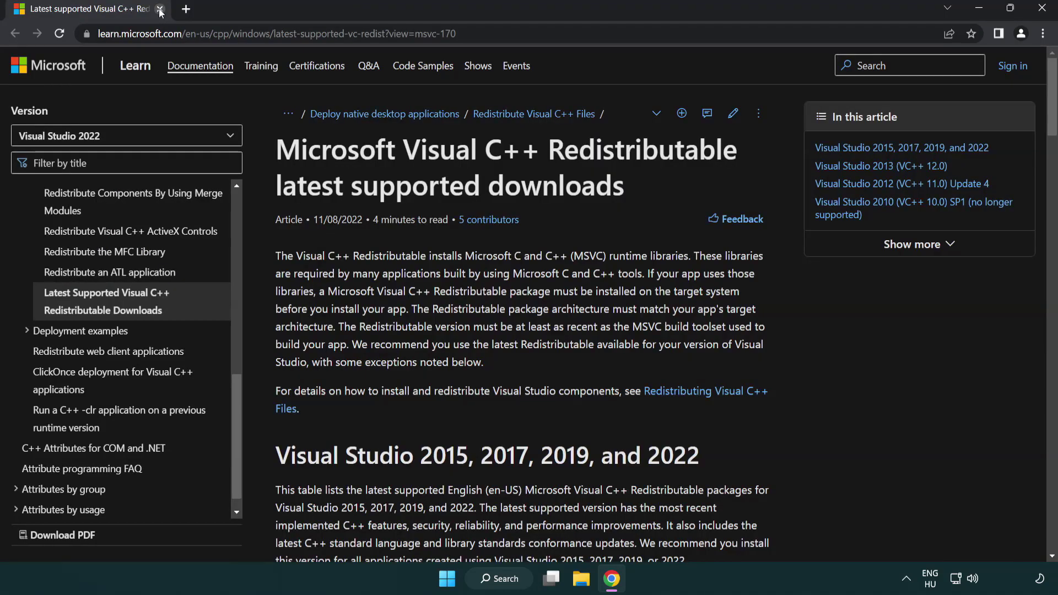
click(526, 34)
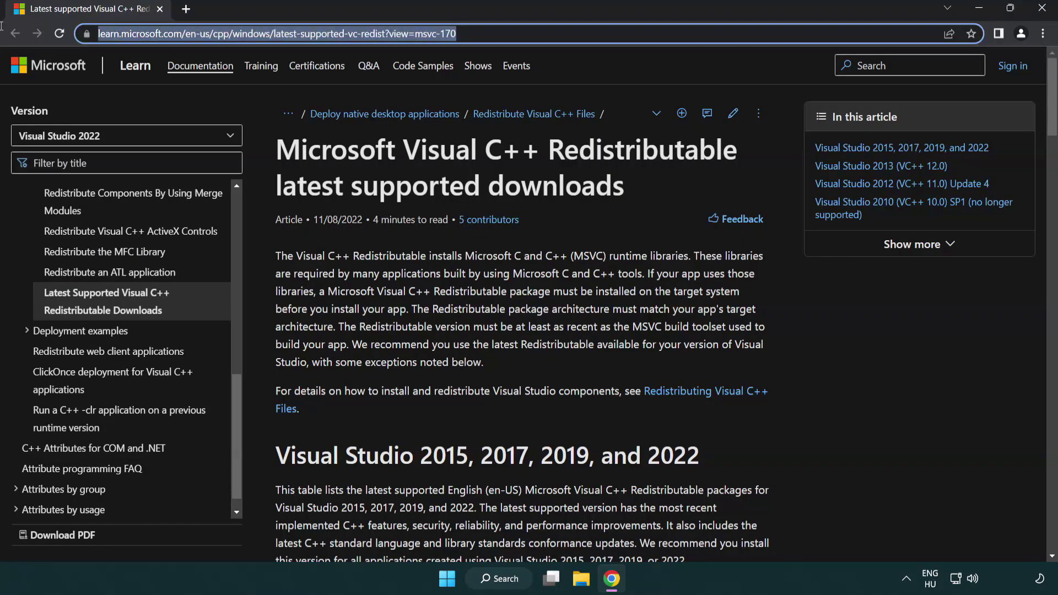
click(525, 34)
click(545, 181)
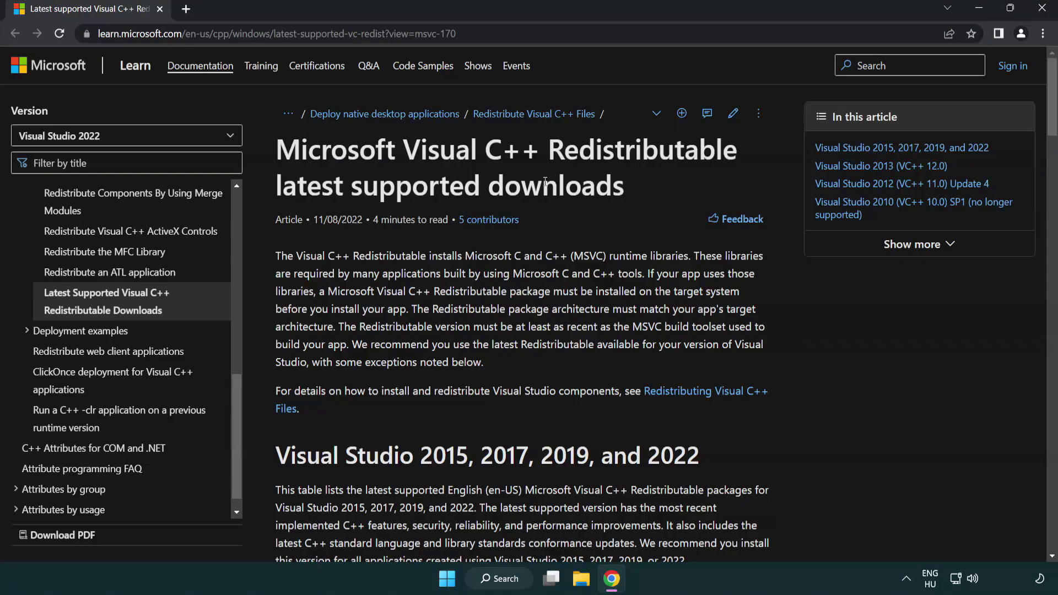
scroll(544, 181, down, 6)
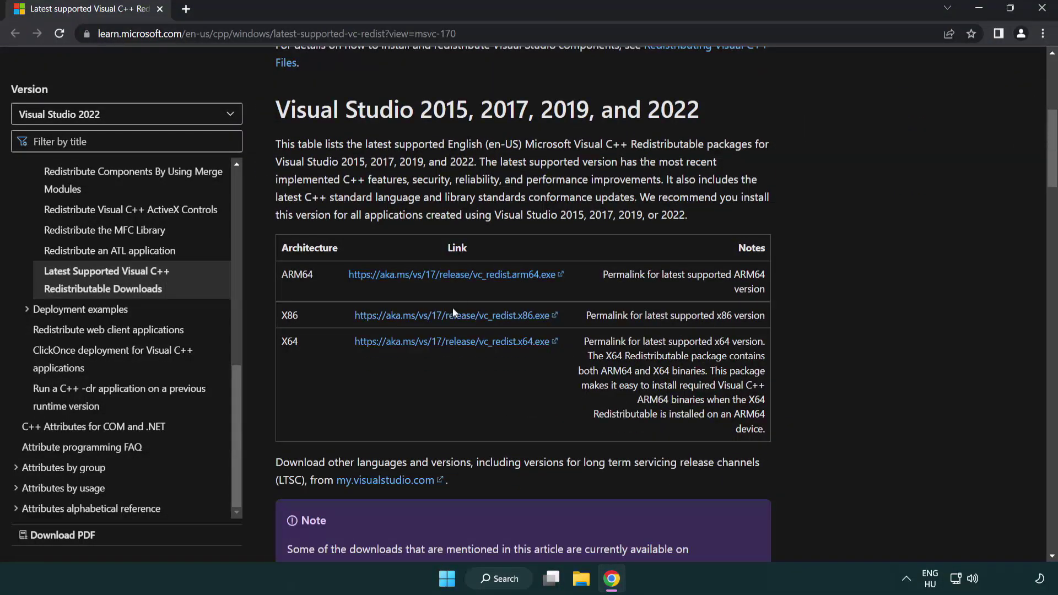
Download the ARM64, x86 and x64 redistributables and launch VC_redist.arm64.exe
click(424, 275)
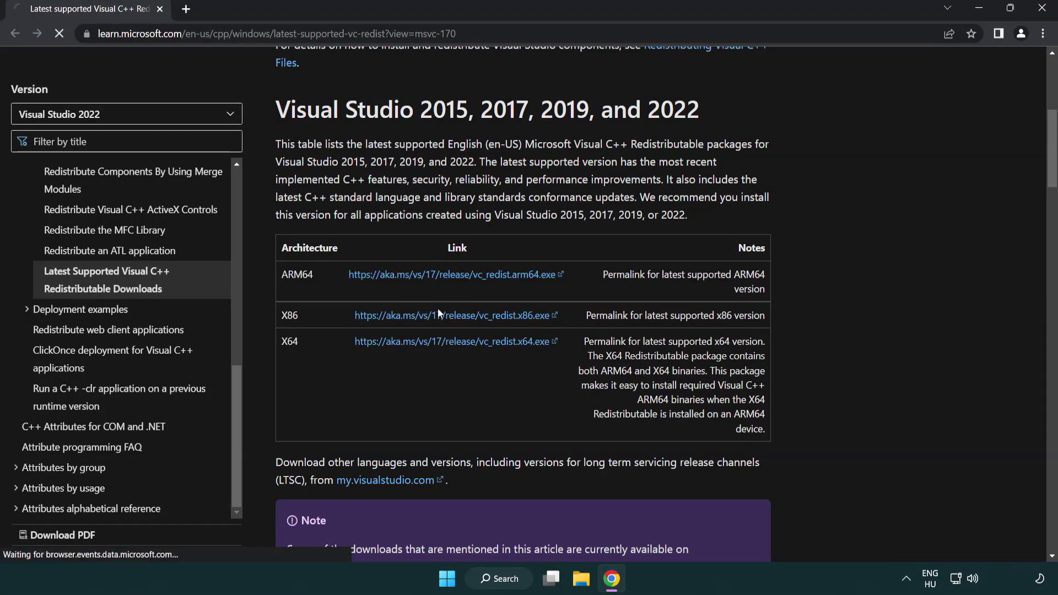
click(438, 315)
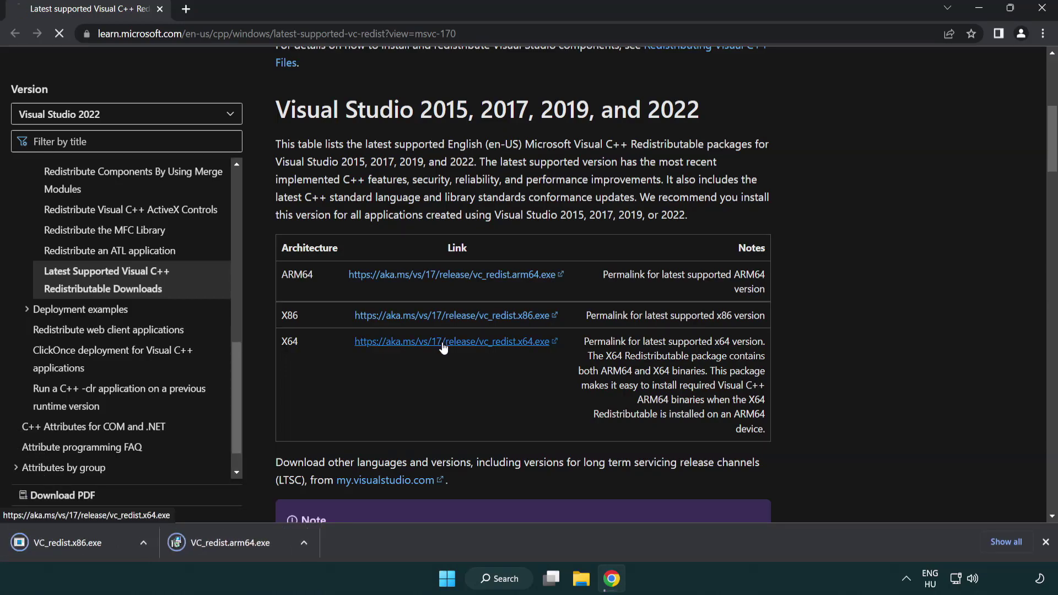
click(444, 342)
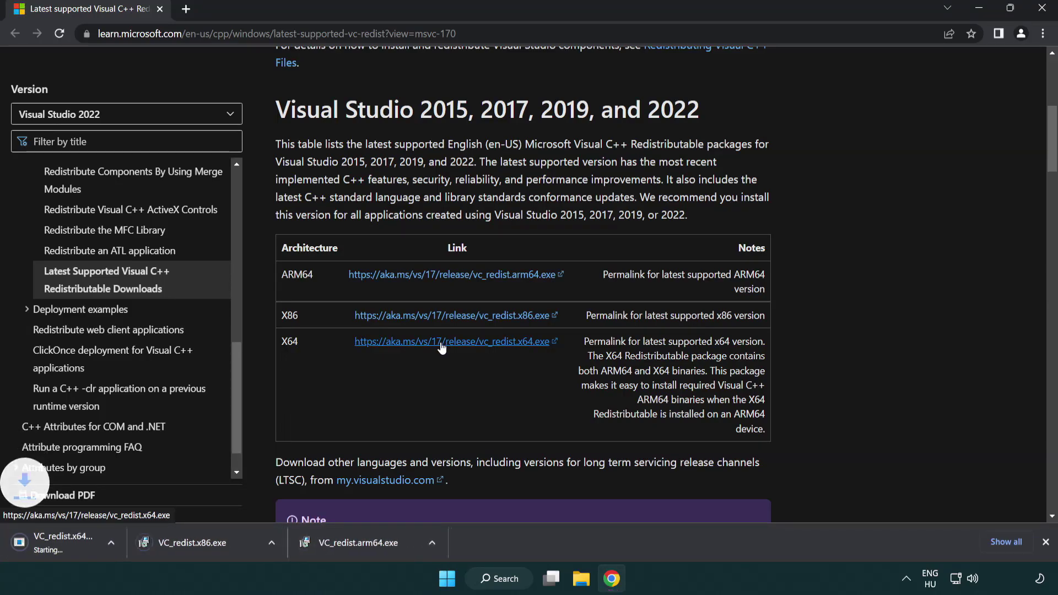
click(404, 550)
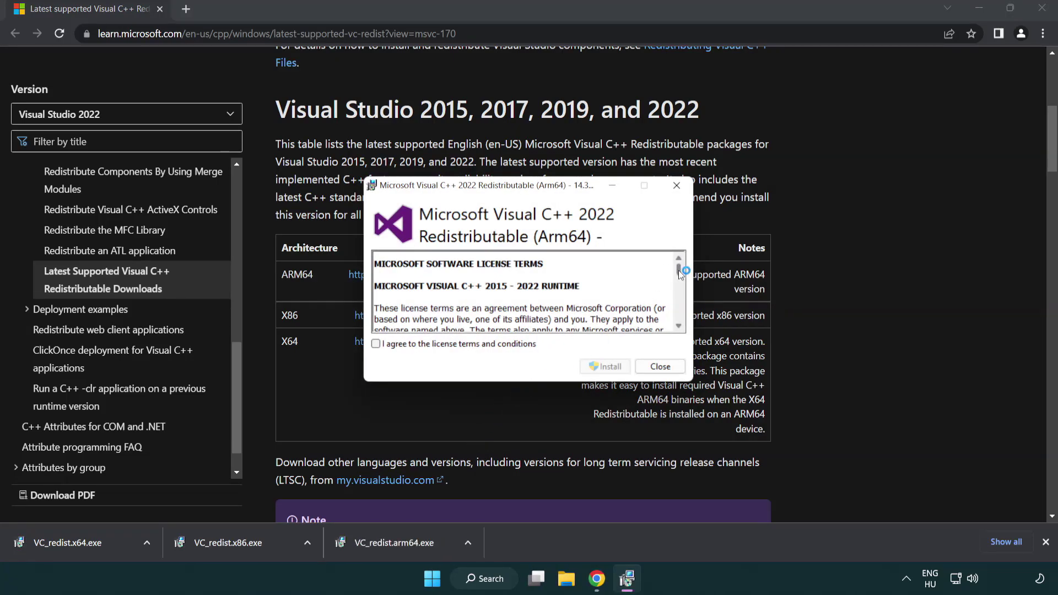
Accept the licence and attempt the ARM64 install, closing it after it fails
drag(683, 267, 649, 337)
click(376, 344)
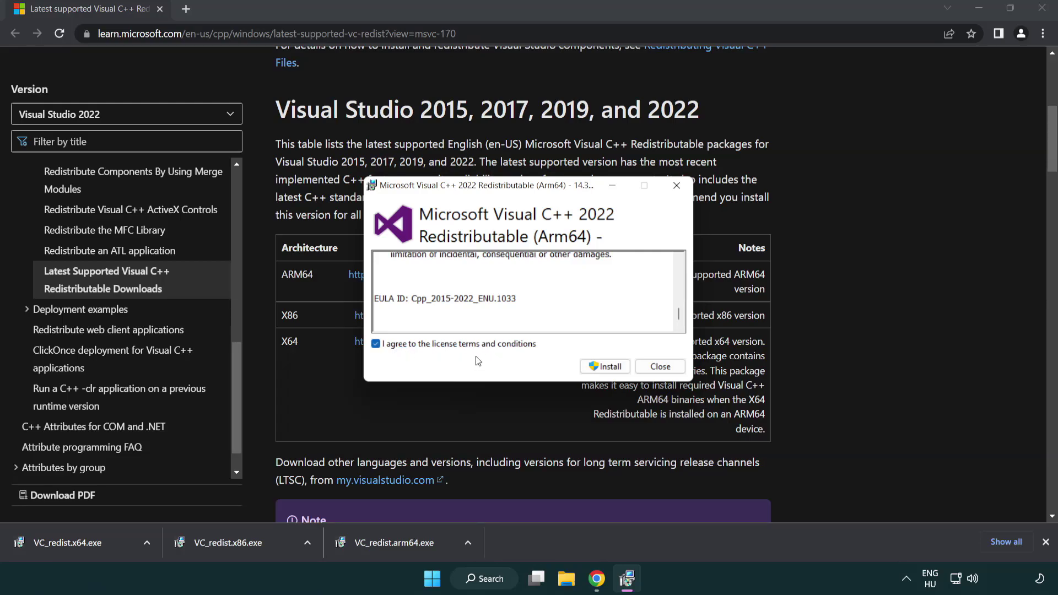
click(590, 366)
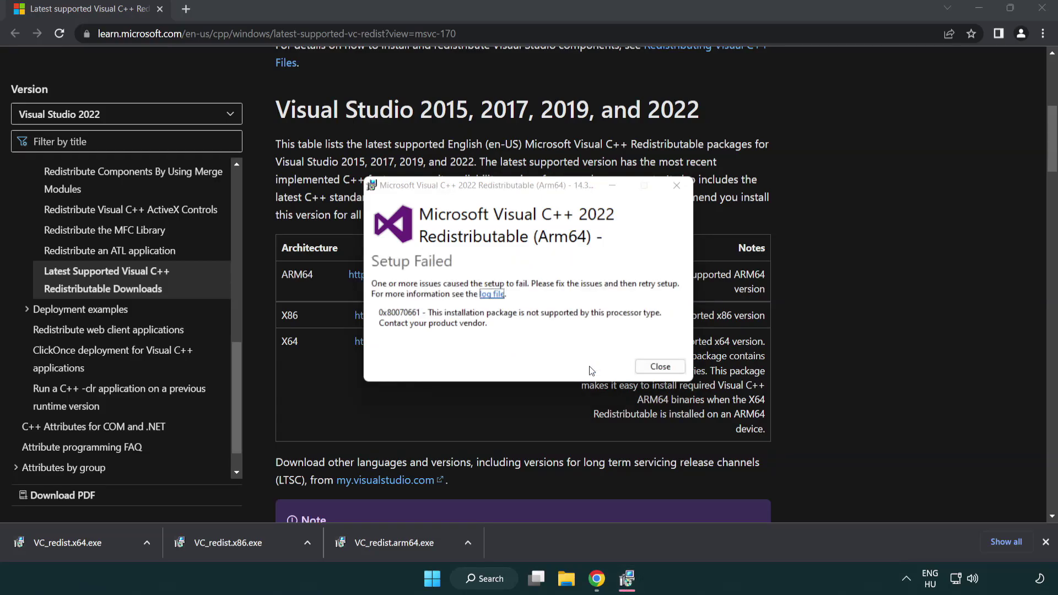
click(660, 367)
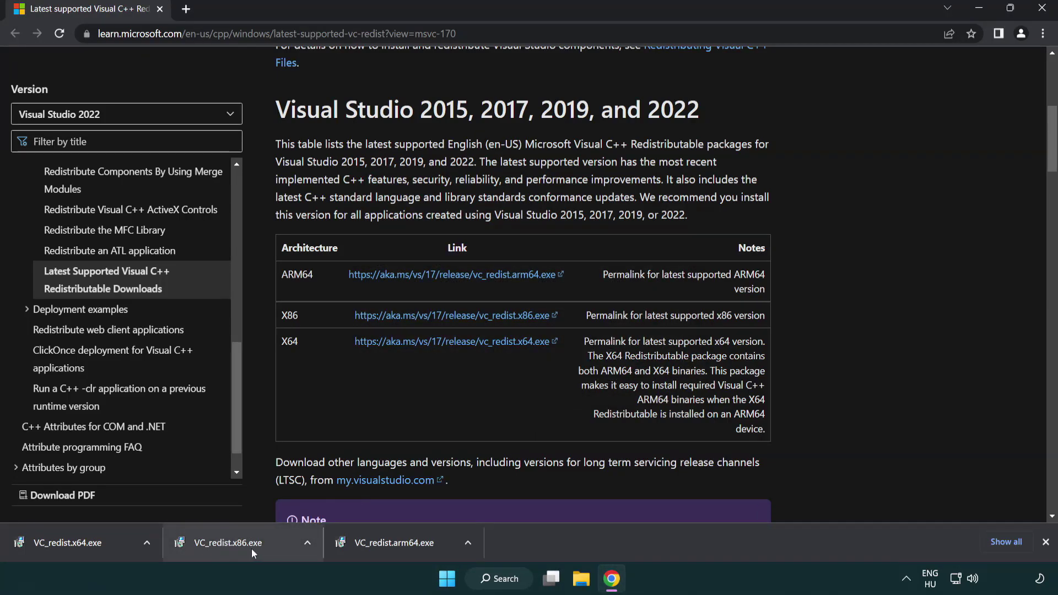
Install the x86 and x64 redistributables, closing each setup without restarting
click(237, 549)
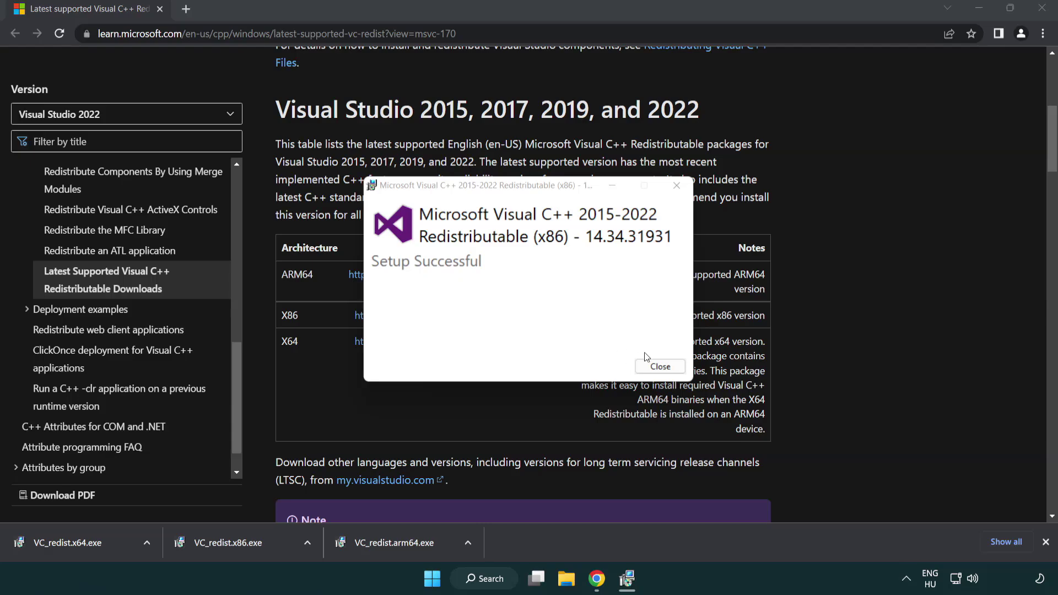
click(660, 367)
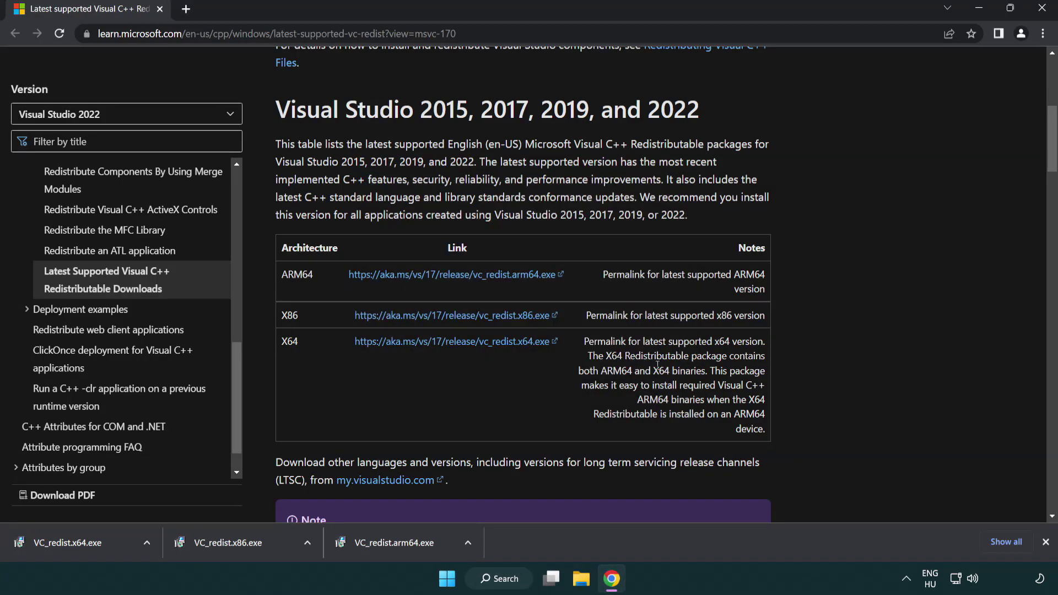
click(79, 541)
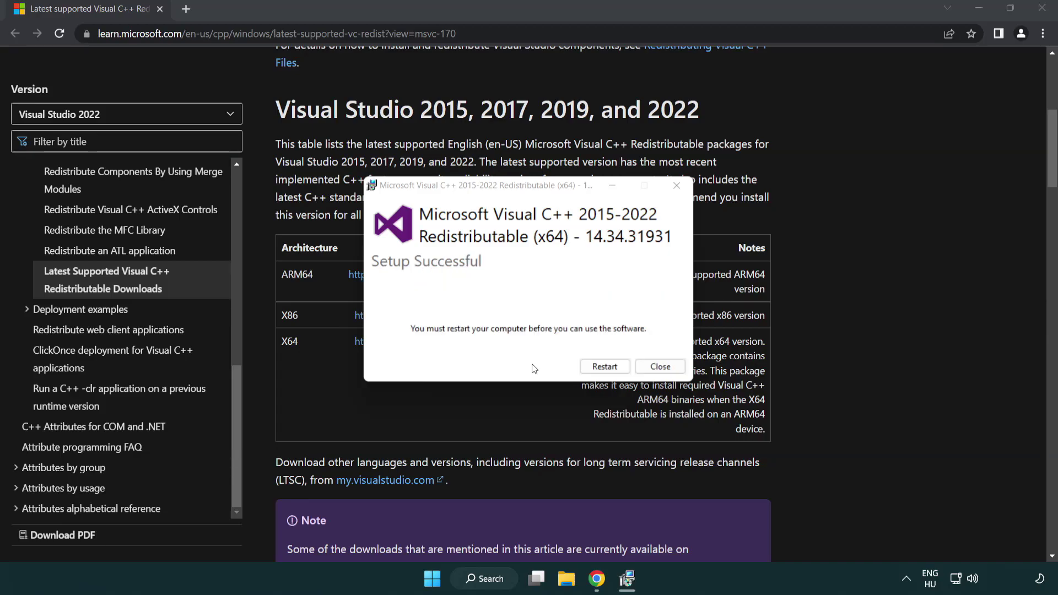
click(660, 366)
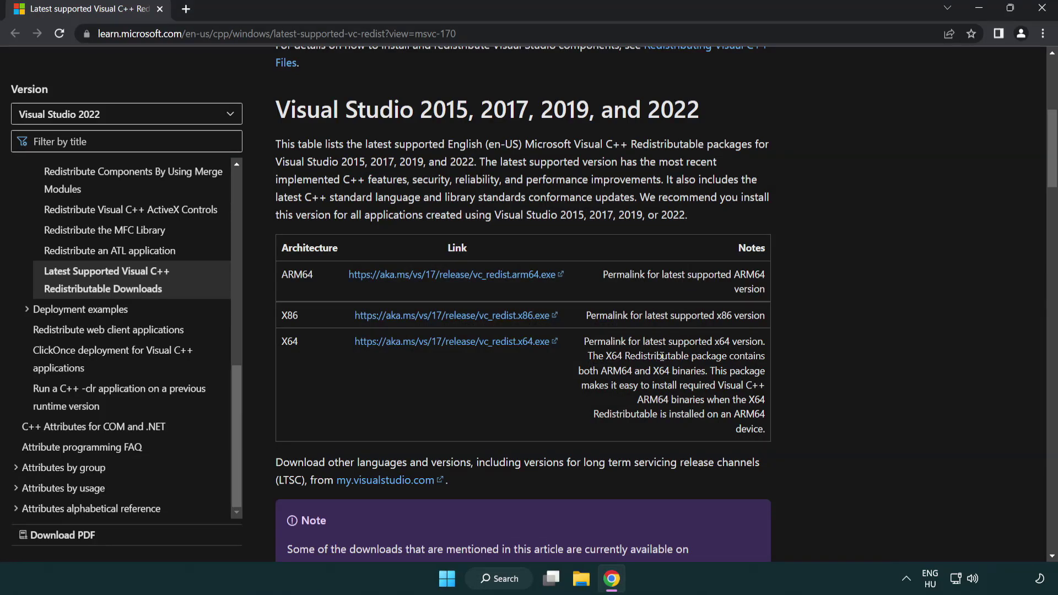
Close Chrome, search for 'cmd' and run Command Prompt as administrator
click(1041, 9)
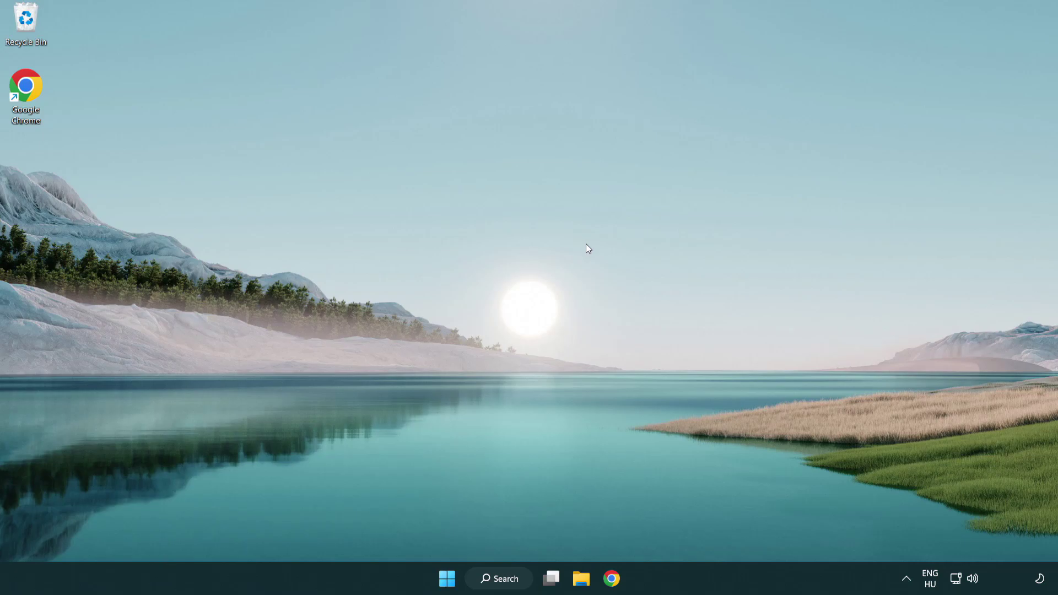
click(494, 579)
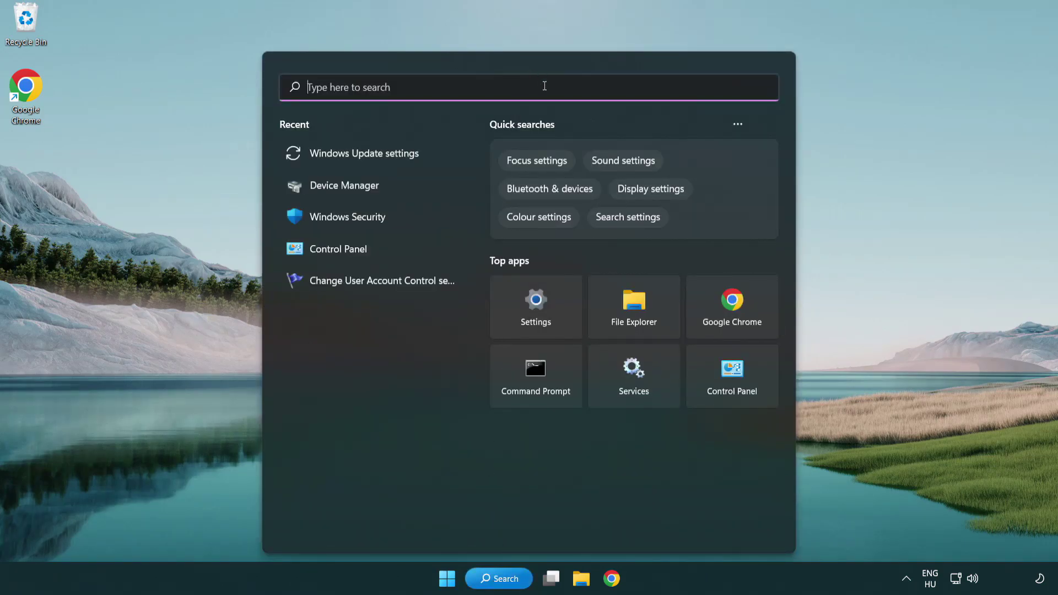
text(cmd)
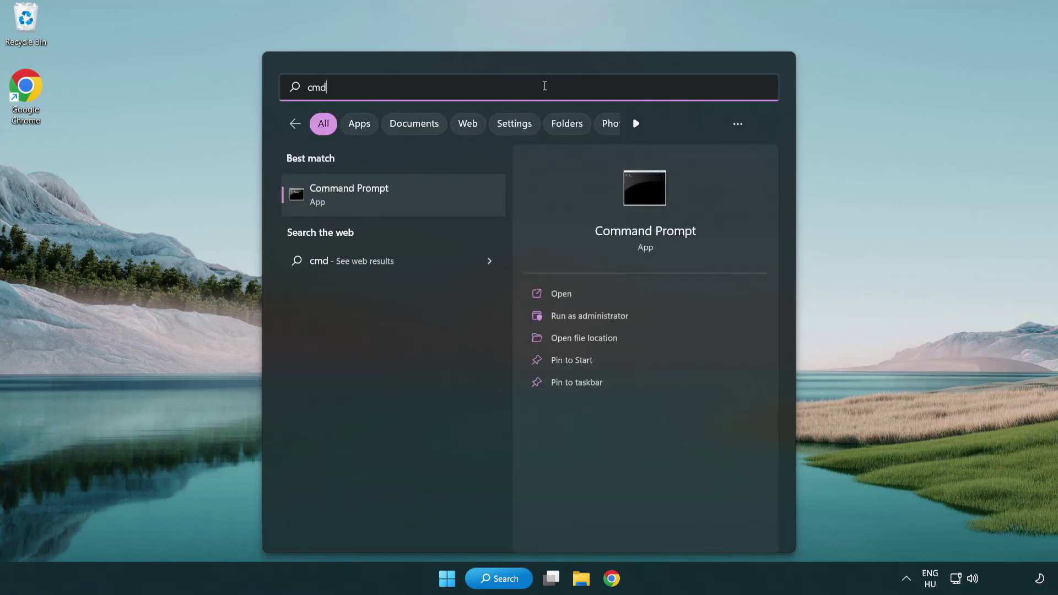
right_click(404, 197)
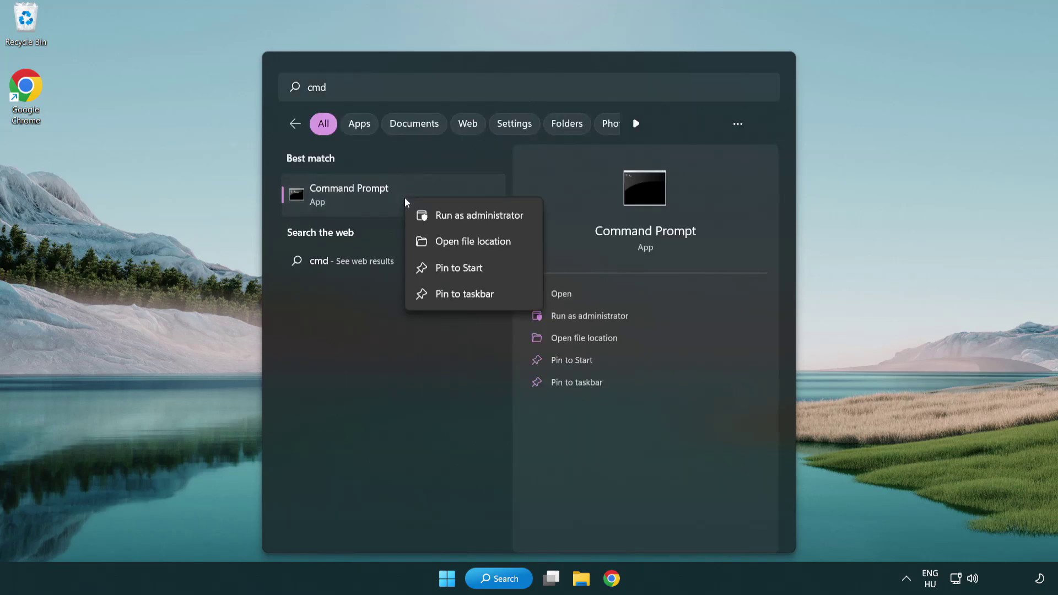
click(477, 219)
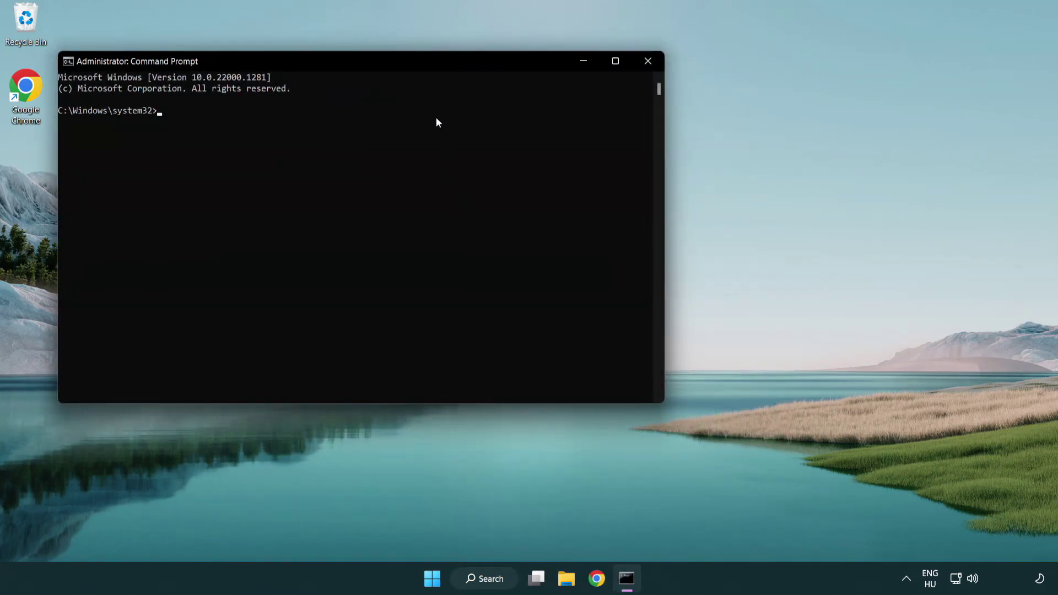
Centre the window and run sfc /scannow until verification reaches 100%
drag(377, 61, 533, 108)
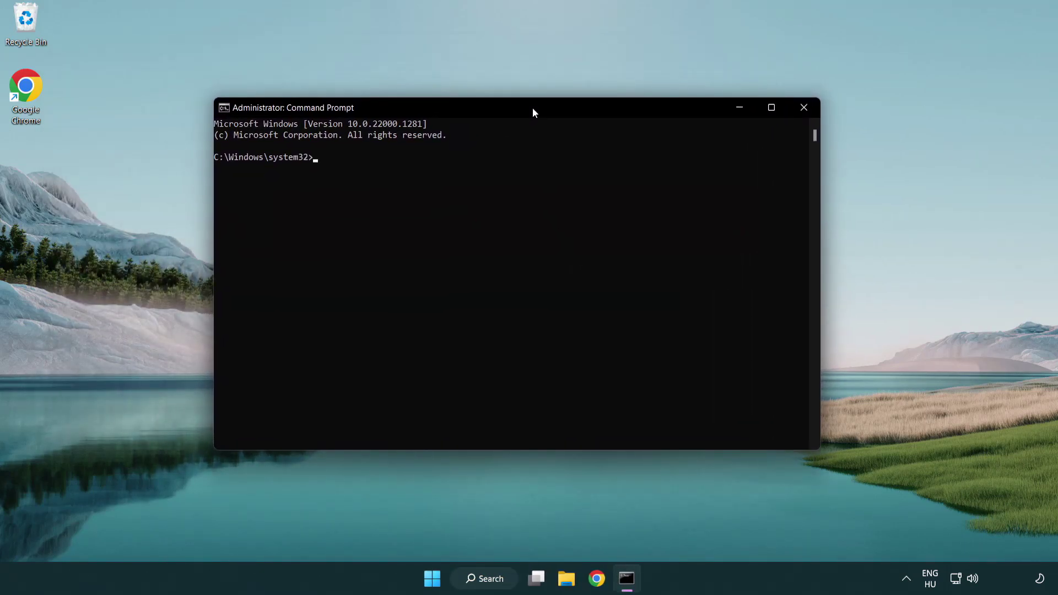
text(sfc /scannow)
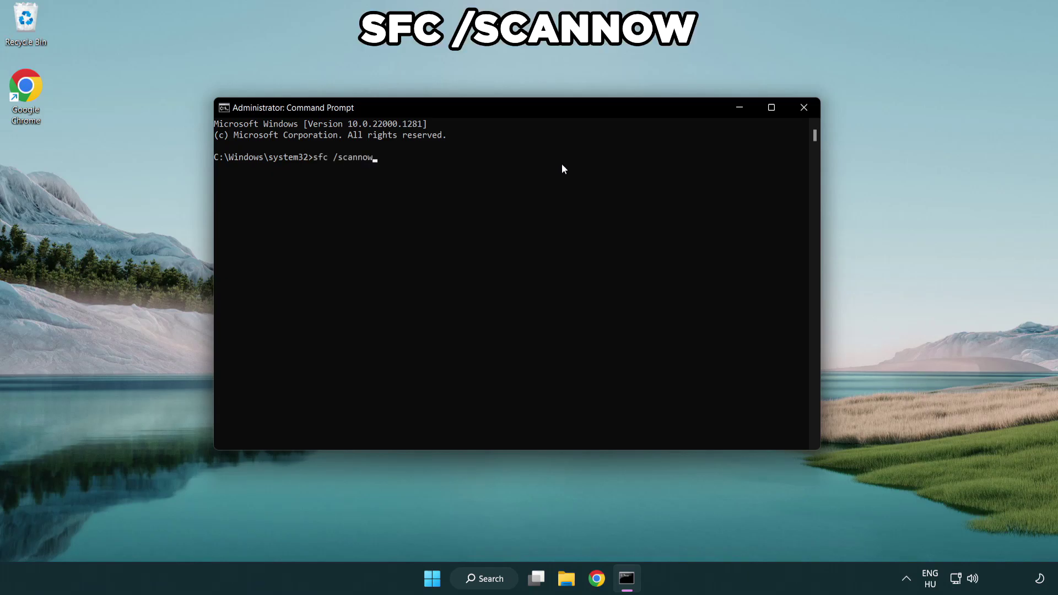
key(Return)
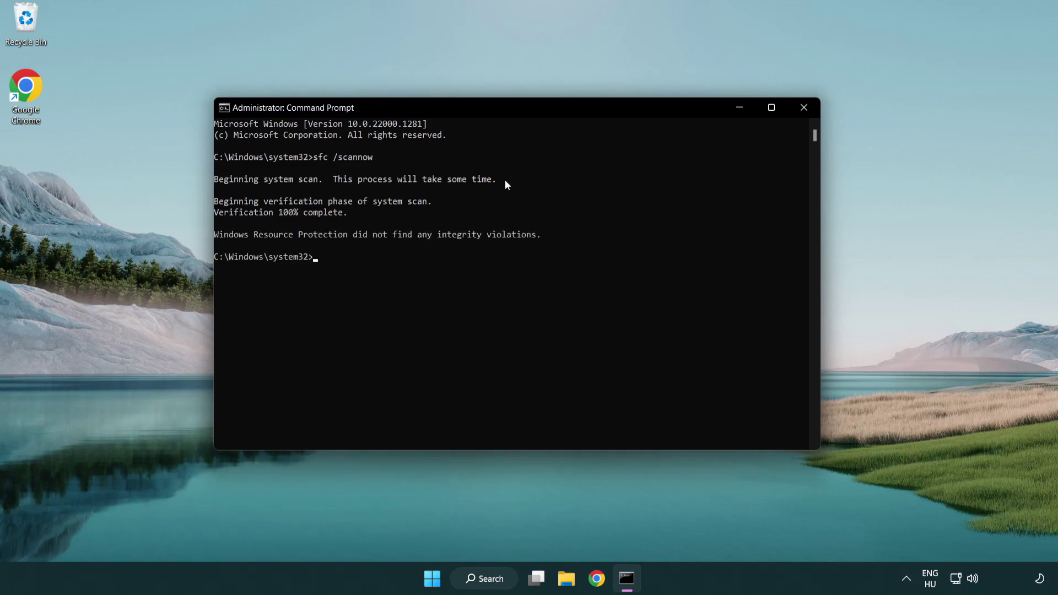
Close Command Prompt and open the Start menu's power options showing Restart
click(805, 108)
click(441, 583)
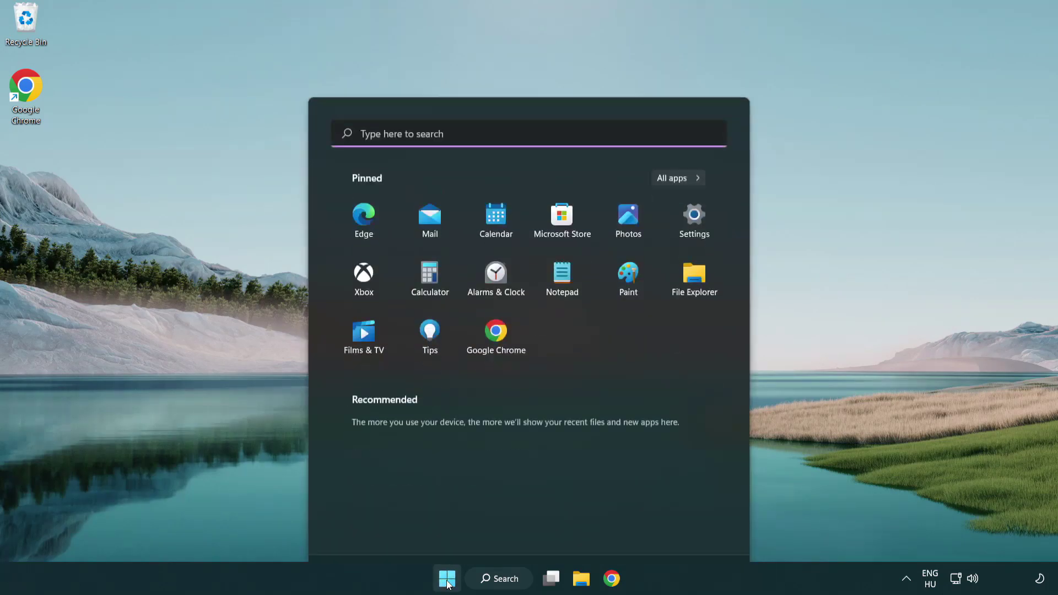
click(706, 530)
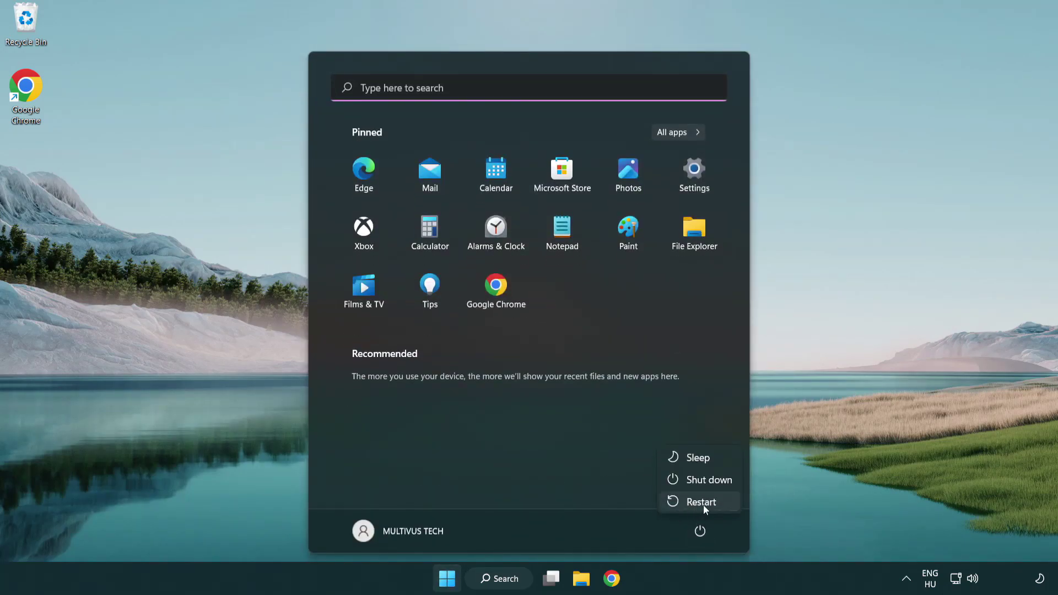